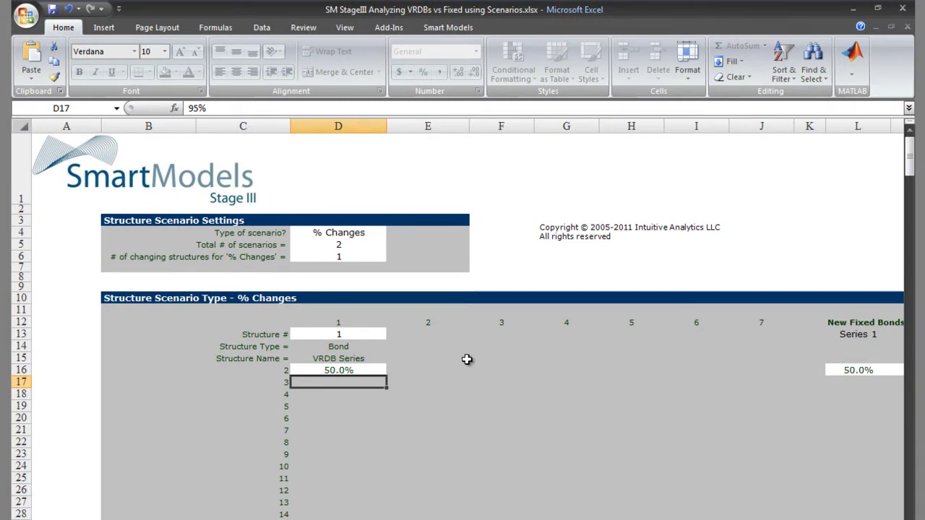
# - Set the total number of scenarios to 22 in the Structure Scenario Settings
pyautogui.click(351, 249)
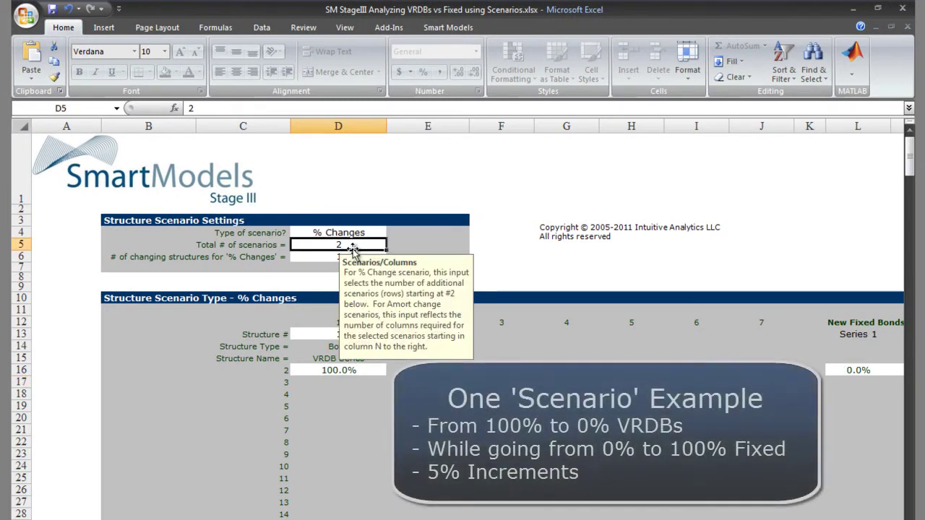
pyautogui.write('22')
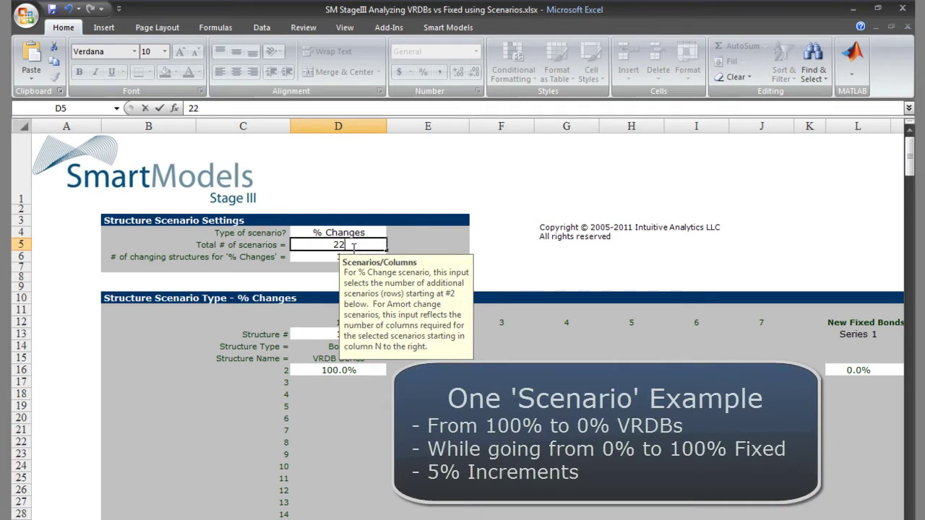
pyautogui.press('Return')
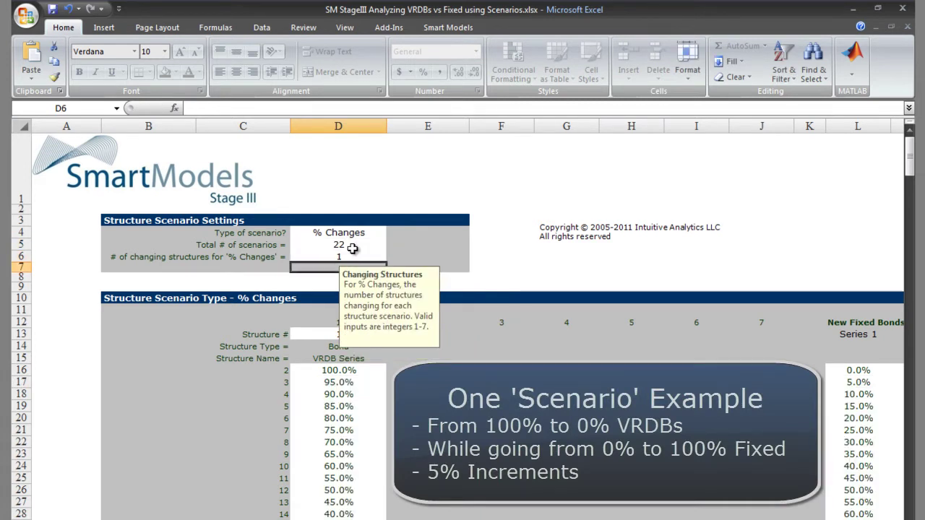
# - Go to the first VRDB Series percentage and examine how the allocation varies across the scenarios
pyautogui.press('Down')
pyautogui.press('Down')
pyautogui.press('Down')
pyautogui.press('Down')
pyautogui.press('Down')
pyautogui.press('Down')
pyautogui.press('Down')
pyautogui.press('Down')
pyautogui.press('Down')
pyautogui.press('Down')
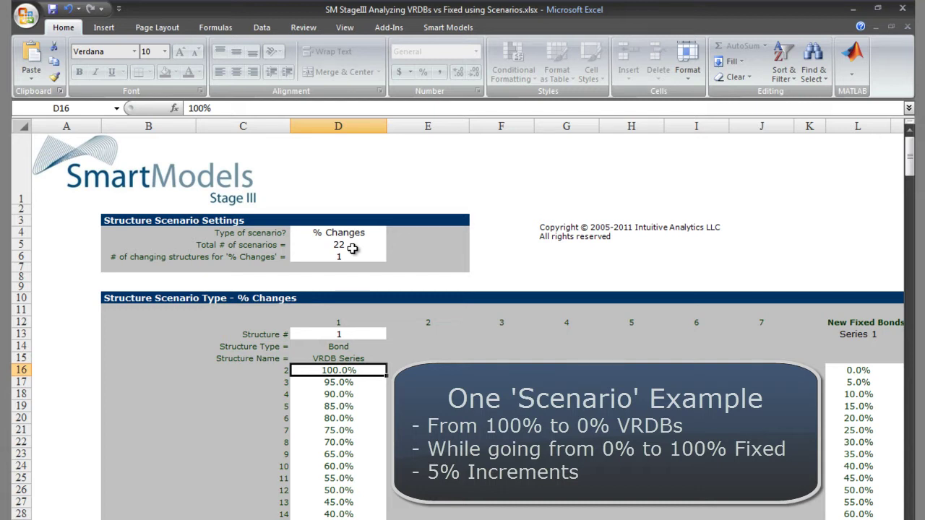
# - Review the New Fixed Bonds Series 1 percentages from scenario 2 down to scenario 22 against the VRDB Series percentages
pyautogui.press('Right')
pyautogui.press('Right')
pyautogui.press('Right')
pyautogui.press('Right')
pyautogui.press('Right')
pyautogui.press('Right')
pyautogui.press('Right')
pyautogui.press('Right')
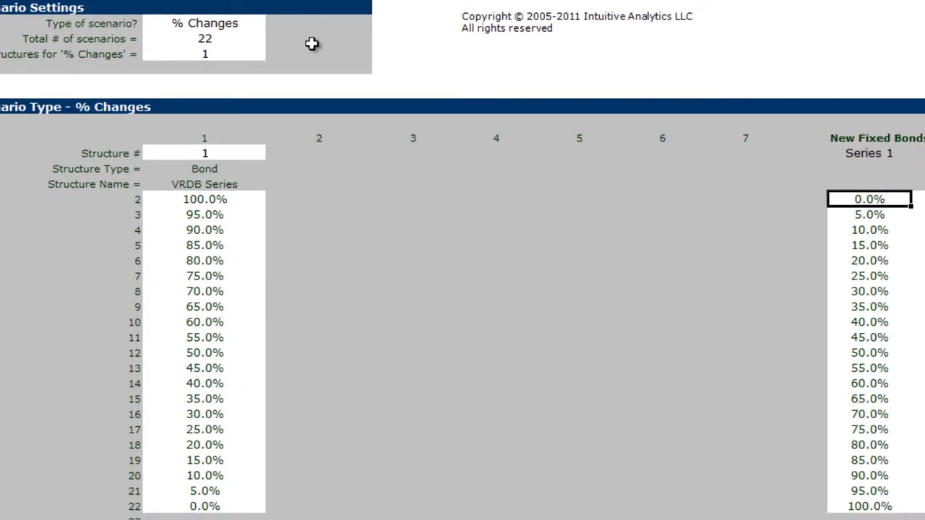
pyautogui.press('Down')
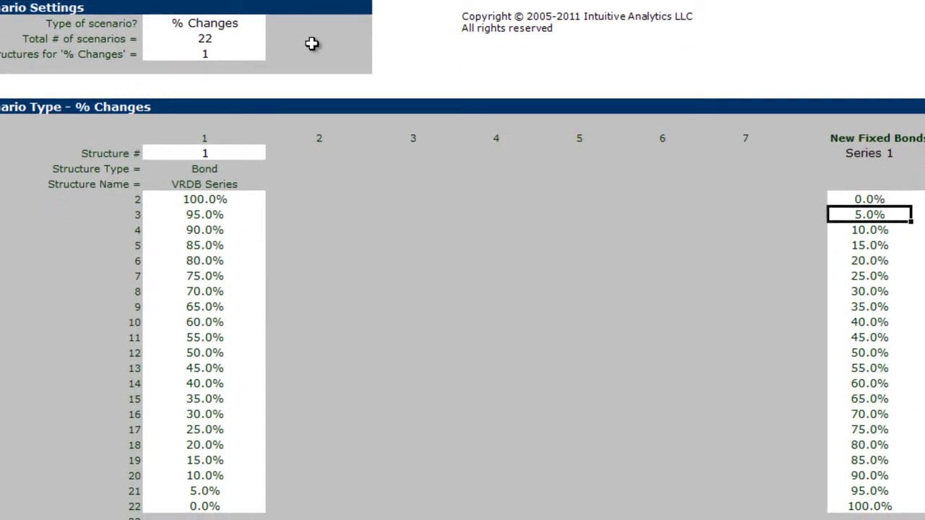
pyautogui.press('Down')
pyautogui.press('Down')
pyautogui.press('Down')
pyautogui.press('Down')
pyautogui.press('Down')
pyautogui.press('Down')
pyautogui.press('Down')
pyautogui.press('Down')
pyautogui.press('Down')
pyautogui.press('Down')
pyautogui.press('Down')
pyautogui.press('Down')
pyautogui.press('Down')
pyautogui.press('Down')
pyautogui.press('Down')
pyautogui.press('Down')
pyautogui.press('Down')
pyautogui.press('Down')
pyautogui.press('Down')
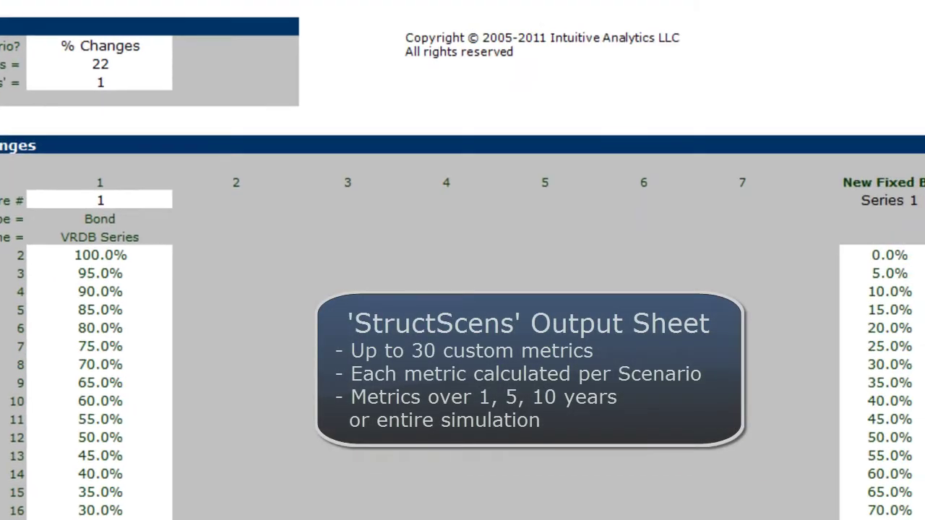
# - Switch to the StructScens output sheet and examine the CFaR, $ Volatility, Expected $ Cost and Expected Cap Cost metrics in the Summary Outputs
pyautogui.click(471, 483)
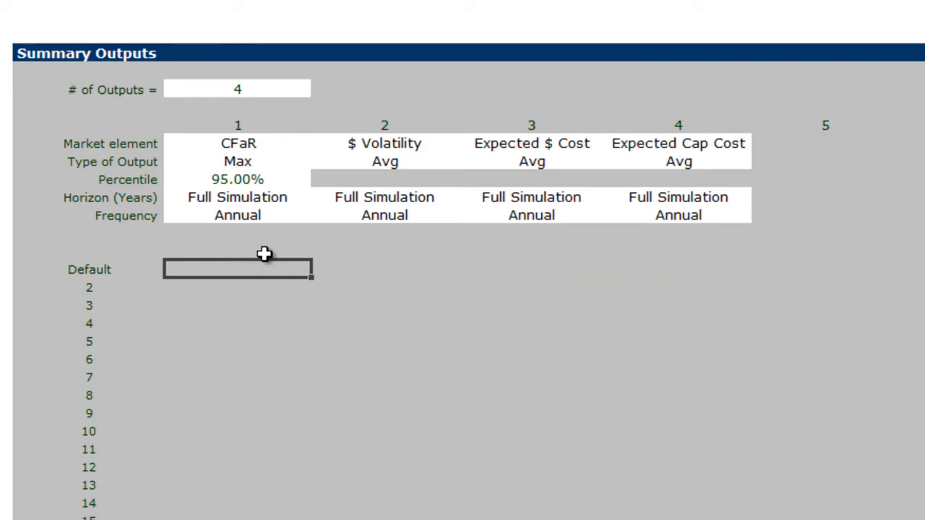
pyautogui.click(265, 148)
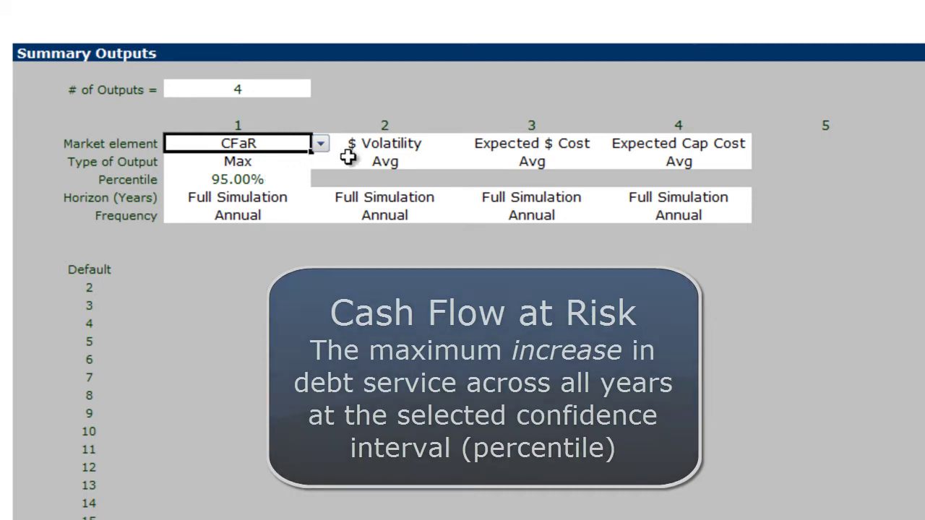
pyautogui.click(434, 144)
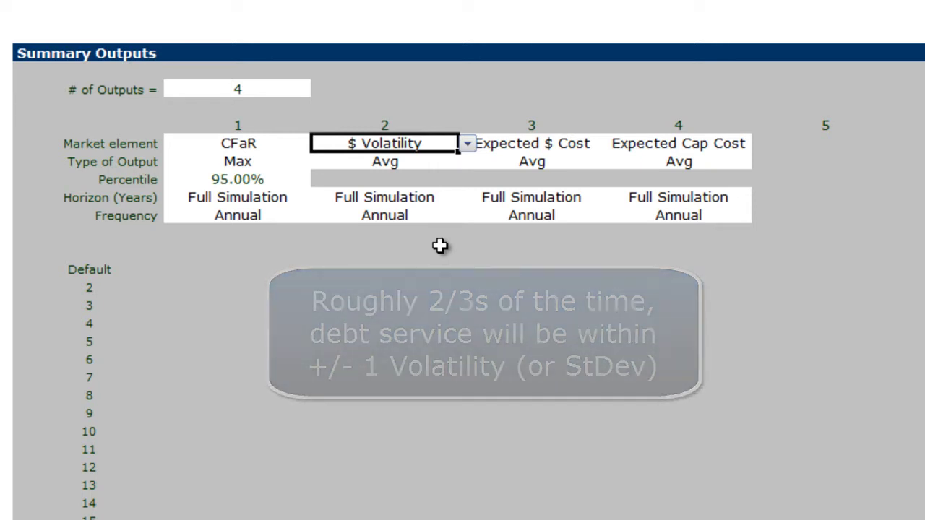
pyautogui.click(535, 141)
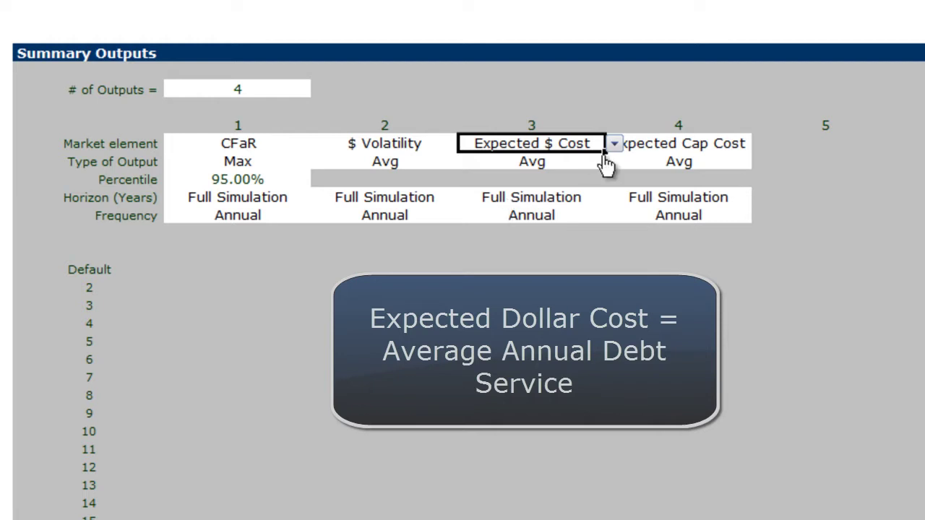
pyautogui.click(674, 143)
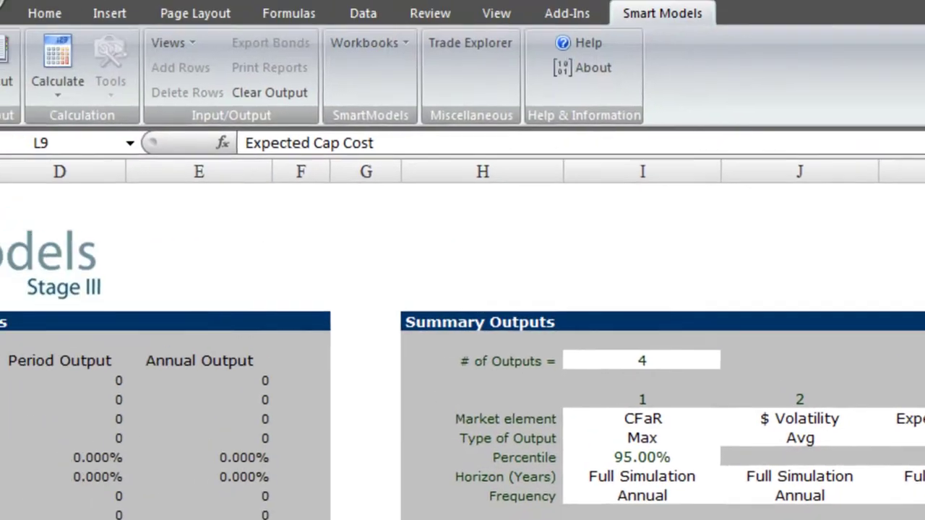
# - Run the Stage 3 Calculation and accept clearing the previous results
pyautogui.press('alt')
pyautogui.press('y')
pyautogui.press('c')
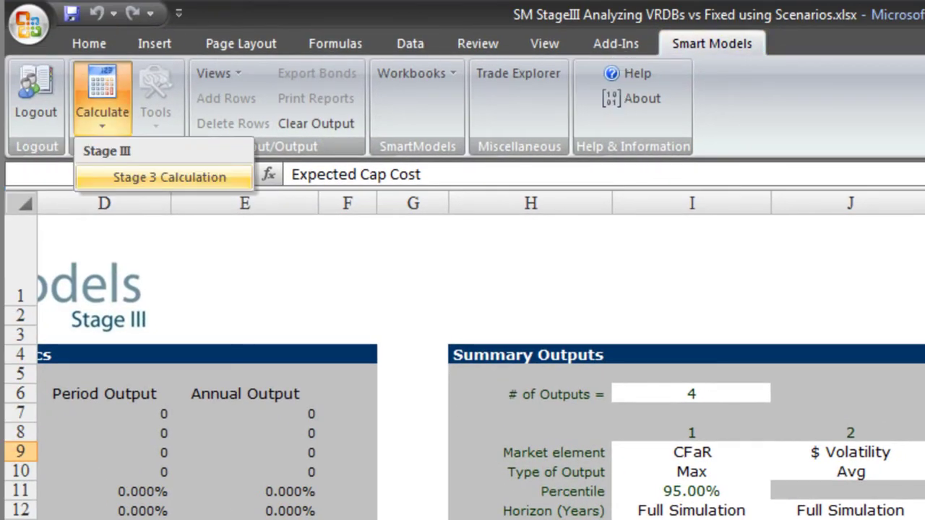
pyautogui.press('Return')
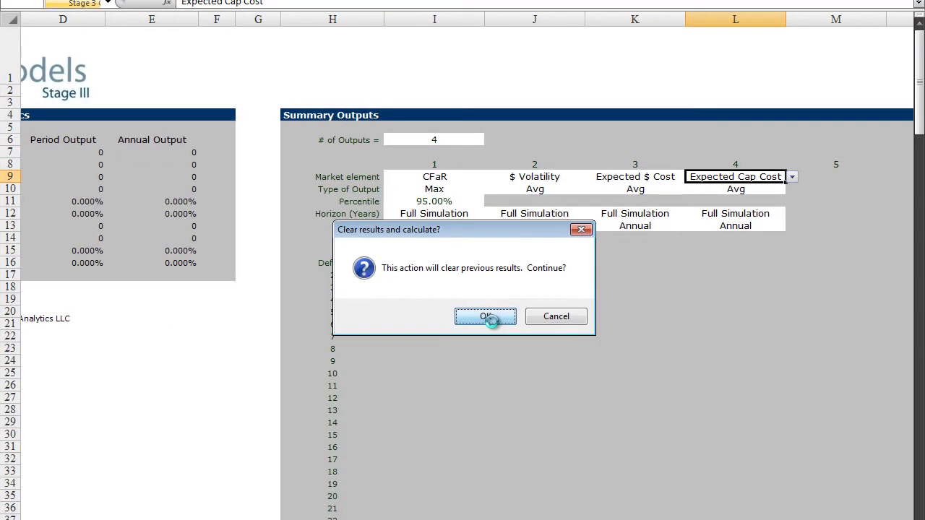
pyautogui.click(485, 316)
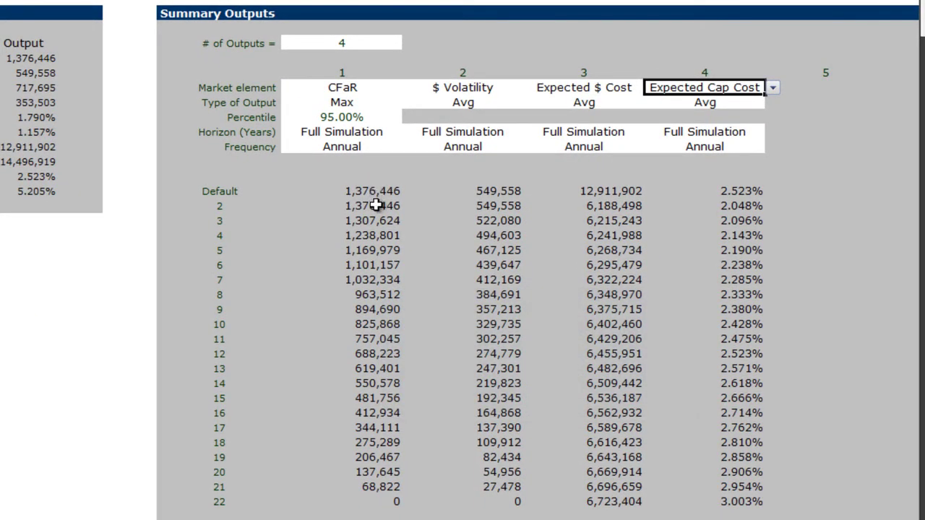
# - Examine the CFaR results in the Summary Outputs down to scenario 22 and back up to scenario 2
pyautogui.click(390, 218)
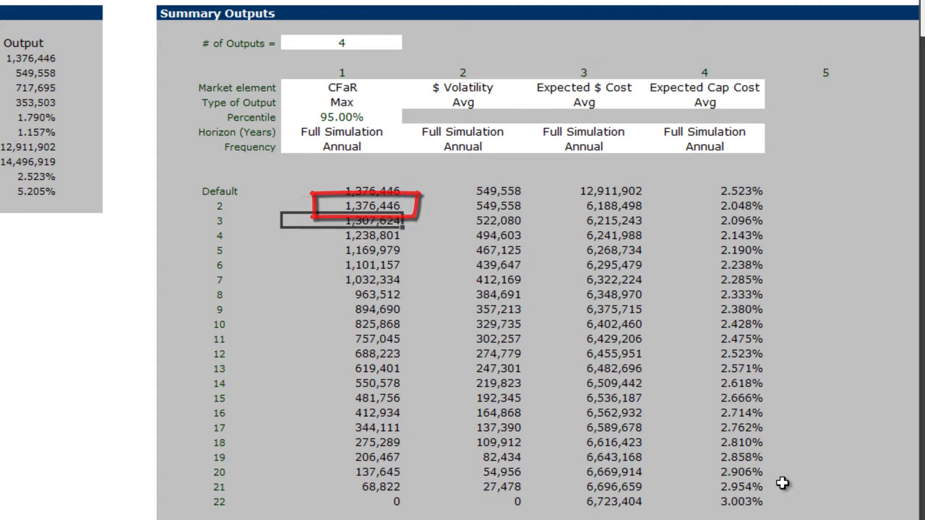
pyautogui.press('Down')
pyautogui.press('Down')
pyautogui.press('Down')
pyautogui.press('Down')
pyautogui.press('Down')
pyautogui.press('Down')
pyautogui.press('Down')
pyautogui.press('Down')
pyautogui.press('Down')
pyautogui.press('Down')
pyautogui.press('Down')
pyautogui.press('Down')
pyautogui.press('Down')
pyautogui.press('Down')
pyautogui.press('Down')
pyautogui.press('Down')
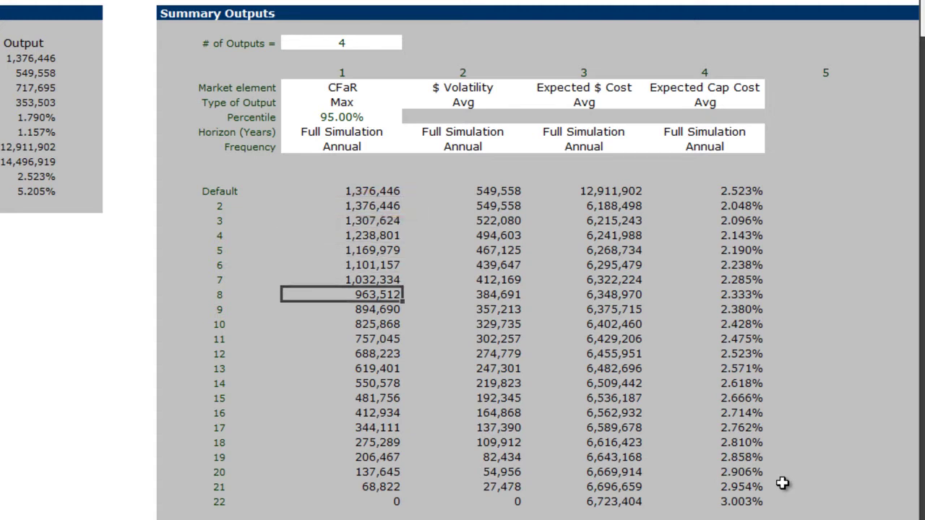
pyautogui.press('Down')
pyautogui.press('Down')
pyautogui.press('Down')
pyautogui.press('Down')
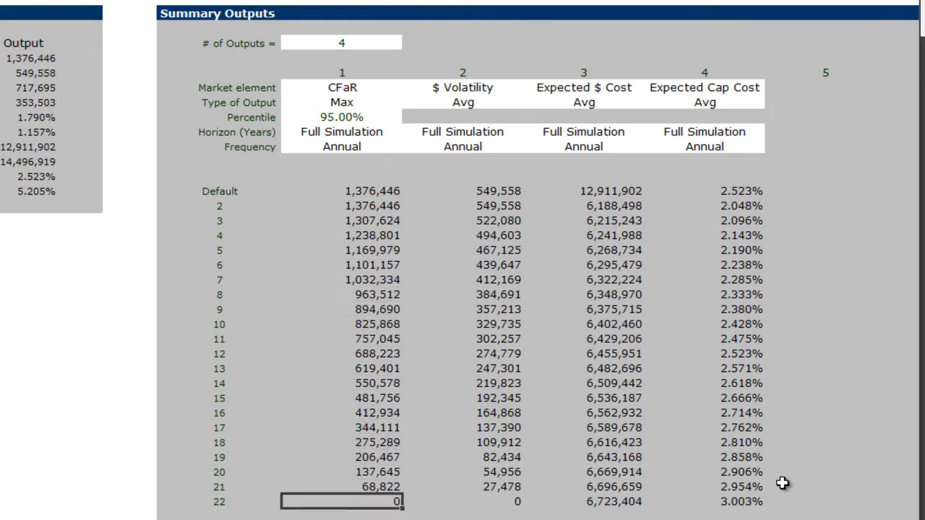
pyautogui.press('Up')
pyautogui.press('Up')
pyautogui.press('Up')
pyautogui.press('Up')
pyautogui.press('Up')
pyautogui.press('Up')
pyautogui.press('Up')
pyautogui.press('Up')
pyautogui.press('Up')
pyautogui.press('Up')
pyautogui.press('Up')
pyautogui.press('Up')
pyautogui.press('Up')
pyautogui.press('Up')
pyautogui.press('Up')
pyautogui.press('Up')
pyautogui.press('Up')
pyautogui.press('Up')
pyautogui.press('Up')
pyautogui.press('Up')
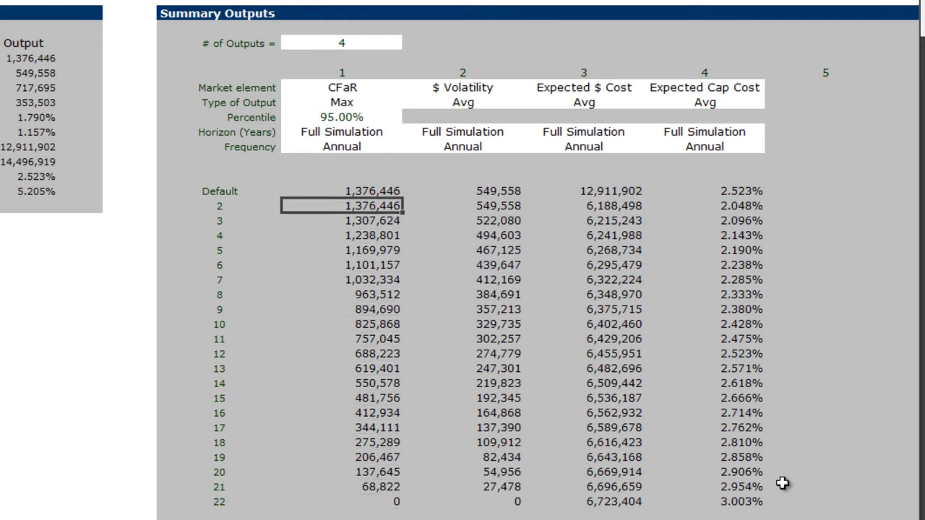
# - Examine the average $ Volatility results in the Summary Outputs from scenario 2 down to scenario 22
pyautogui.press('Right')
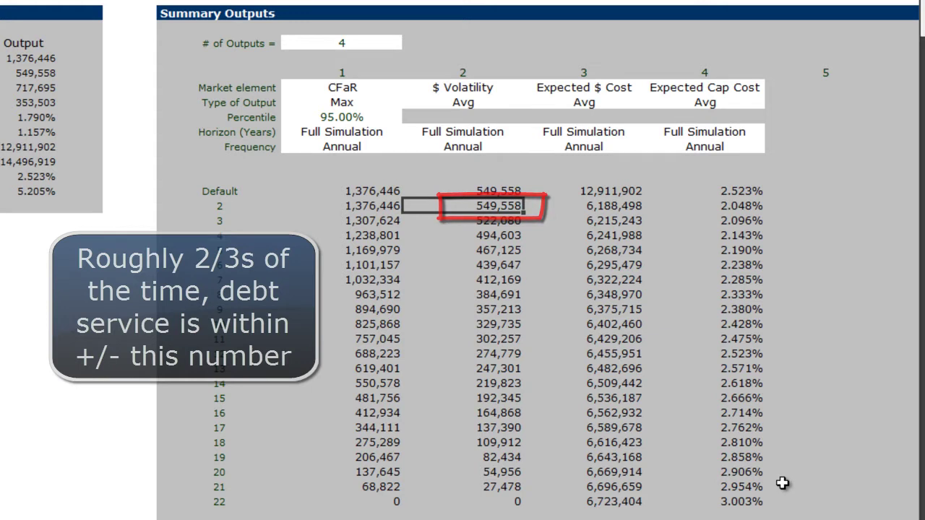
pyautogui.press('Down')
pyautogui.press('Down')
pyautogui.press('Down')
pyautogui.press('Down')
pyautogui.press('Down')
pyautogui.press('Down')
pyautogui.press('Down')
pyautogui.press('Down')
pyautogui.press('Down')
pyautogui.press('Down')
pyautogui.press('Down')
pyautogui.press('Down')
pyautogui.press('Down')
pyautogui.press('Down')
pyautogui.press('Down')
pyautogui.press('Down')
pyautogui.press('Down')
pyautogui.press('Down')
pyautogui.press('Down')
pyautogui.press('Down')
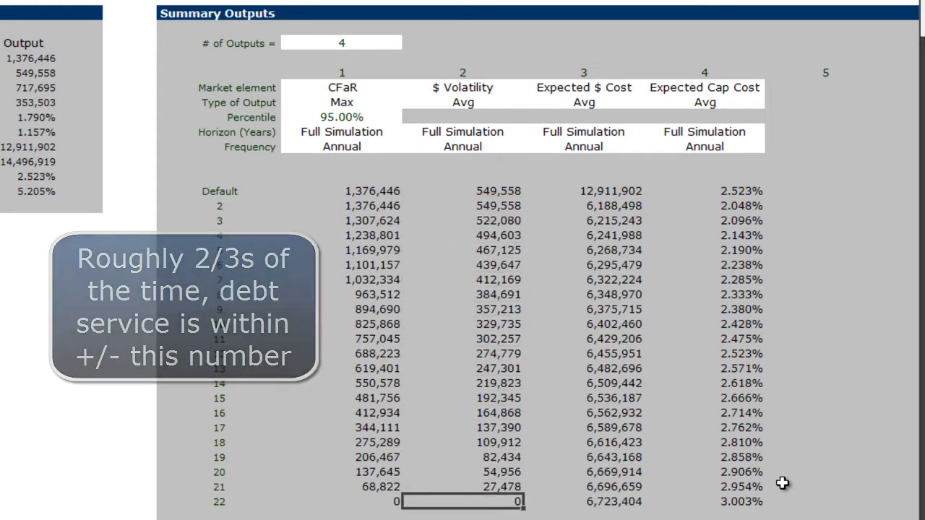
# - Compare the Expected $ Cost results between scenario 2 and scenario 22 in the Summary Outputs
pyautogui.press('Right')
pyautogui.press('Up')
pyautogui.press('Up')
pyautogui.press('Up')
pyautogui.press('Up')
pyautogui.press('Up')
pyautogui.press('Up')
pyautogui.press('Up')
pyautogui.press('Up')
pyautogui.press('Up')
pyautogui.press('Up')
pyautogui.press('Up')
pyautogui.press('Up')
pyautogui.press('Up')
pyautogui.press('Up')
pyautogui.press('Up')
pyautogui.press('Up')
pyautogui.press('Up')
pyautogui.press('Up')
pyautogui.press('Up')
pyautogui.press('Up')
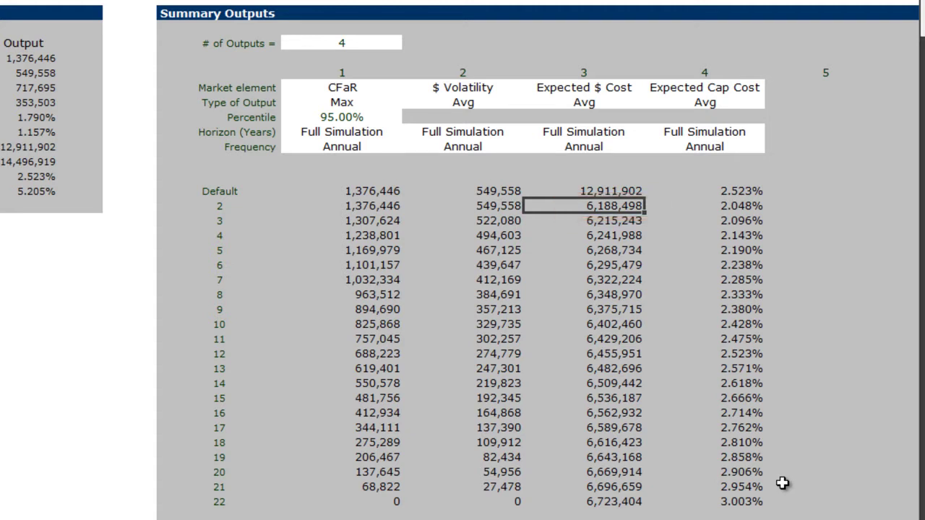
pyautogui.press('Down')
pyautogui.press('Down')
pyautogui.press('Down')
pyautogui.press('Down')
pyautogui.press('Down')
pyautogui.press('Down')
pyautogui.press('Down')
pyautogui.press('Down')
pyautogui.press('Down')
pyautogui.press('Down')
pyautogui.press('Down')
pyautogui.press('Down')
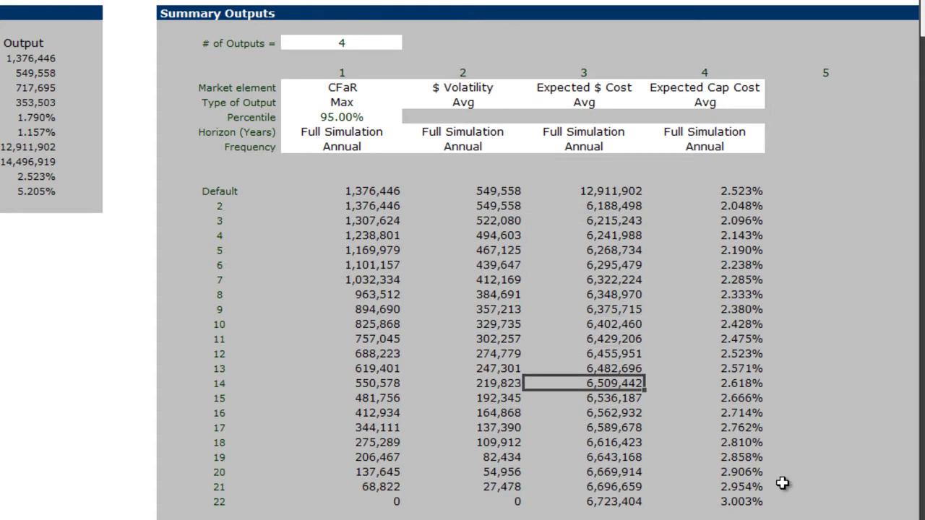
pyautogui.press('Down')
pyautogui.press('Down')
pyautogui.press('Down')
pyautogui.press('Down')
pyautogui.press('Down')
pyautogui.press('Down')
pyautogui.press('Down')
pyautogui.press('Down')
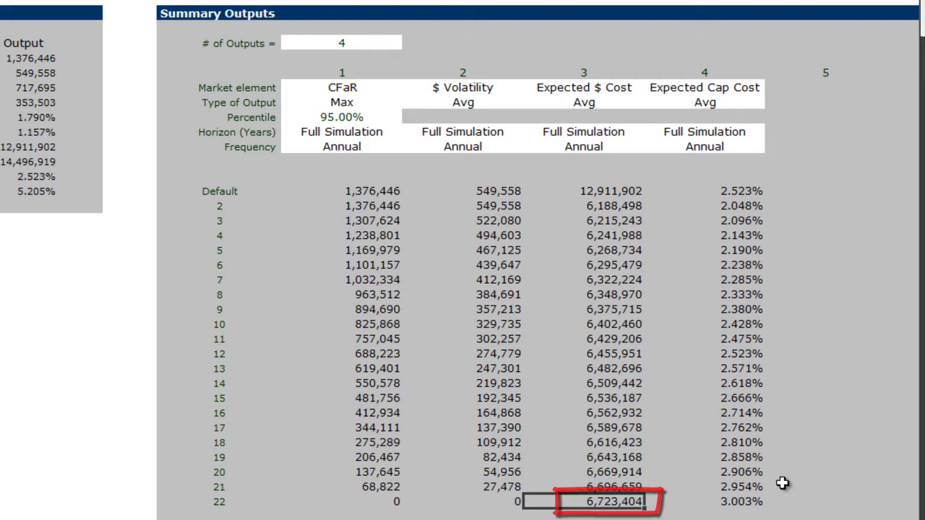
# - Examine the average Expected Cap Cost results in the Summary Outputs from scenario 22 up to scenario 2 and back down
pyautogui.press('Right')
pyautogui.press('Up')
pyautogui.press('Up')
pyautogui.press('Up')
pyautogui.press('Up')
pyautogui.press('Up')
pyautogui.press('Up')
pyautogui.press('Up')
pyautogui.press('Up')
pyautogui.press('Up')
pyautogui.press('Up')
pyautogui.press('Up')
pyautogui.press('Up')
pyautogui.press('Up')
pyautogui.press('Up')
pyautogui.press('Up')
pyautogui.press('Up')
pyautogui.press('Up')
pyautogui.press('Up')
pyautogui.press('Up')
pyautogui.press('Up')
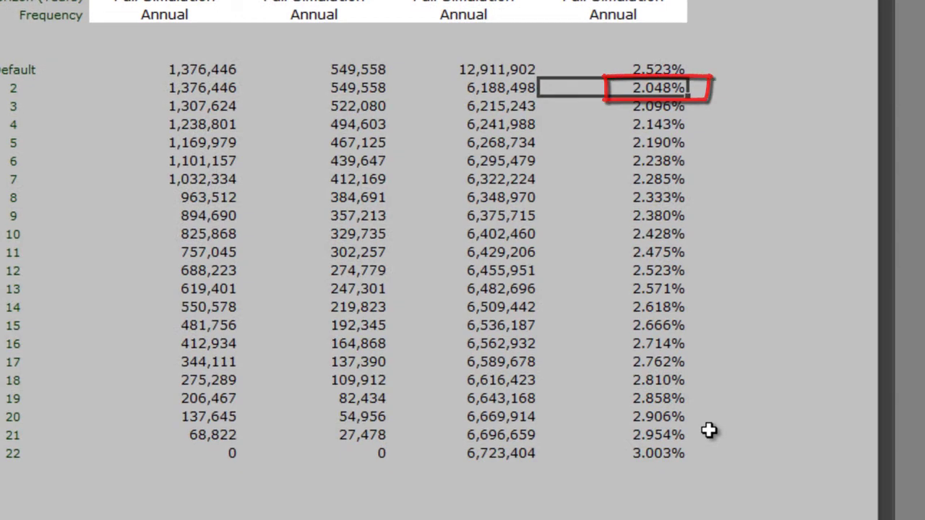
pyautogui.press('Down')
pyautogui.press('Down')
pyautogui.press('Down')
pyautogui.press('Down')
pyautogui.press('Down')
pyautogui.press('Down')
pyautogui.press('Down')
pyautogui.press('Down')
pyautogui.press('Down')
pyautogui.press('Down')
pyautogui.press('Down')
pyautogui.press('Down')
pyautogui.press('Down')
pyautogui.press('Down')
pyautogui.press('Down')
pyautogui.press('Down')
pyautogui.press('Down')
pyautogui.press('Down')
pyautogui.press('Down')
pyautogui.press('Down')
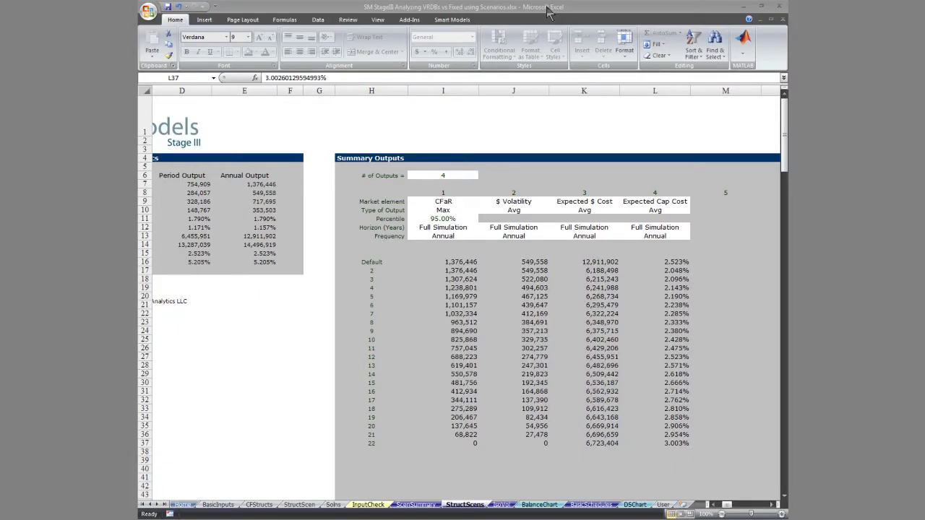
# - Copy the CFaR results for scenarios 2 to 22 from the Summary Outputs
pyautogui.click(549, 11)
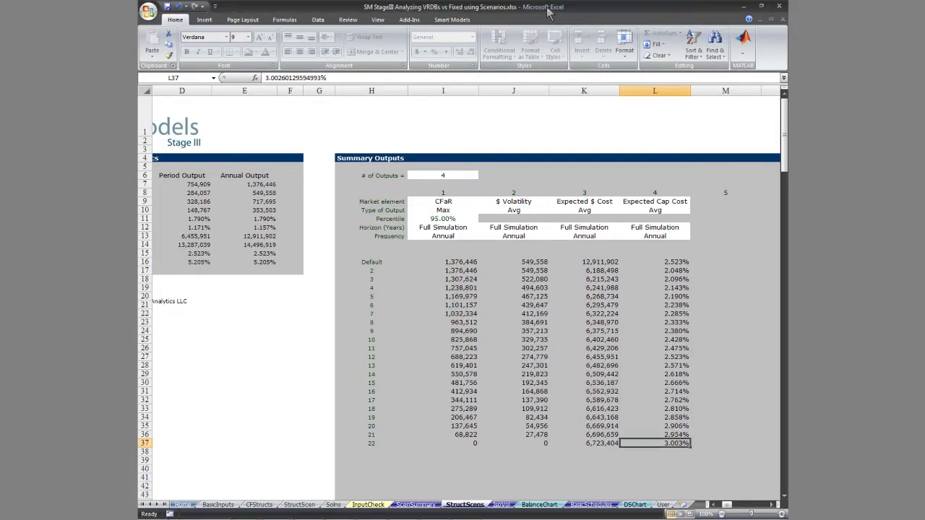
pyautogui.press('Down')
pyautogui.press('Down')
pyautogui.press('Left')
pyautogui.press('Left')
pyautogui.press('Left')
pyautogui.press('Left')
pyautogui.press('Up')
pyautogui.press('Up')
pyautogui.press('Up')
pyautogui.press('Up')
pyautogui.press('Up')
pyautogui.press('Up')
pyautogui.press('Up')
pyautogui.press('Up')
pyautogui.press('Up')
pyautogui.press('Up')
pyautogui.press('Up')
pyautogui.press('Up')
pyautogui.press('Up')
pyautogui.press('Up')
pyautogui.press('Up')
pyautogui.press('Up')
pyautogui.press('Up')
pyautogui.press('Up')
pyautogui.press('Up')
pyautogui.press('Up')
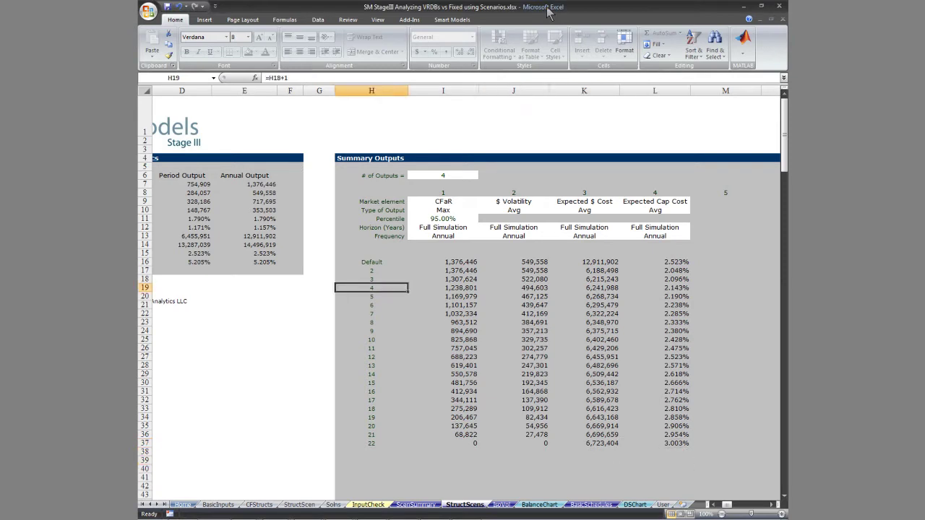
pyautogui.press('Right')
pyautogui.press('Down')
pyautogui.hotkey('ctrl', 'shift', 'Down')
pyautogui.hotkey('ctrl', 'c')
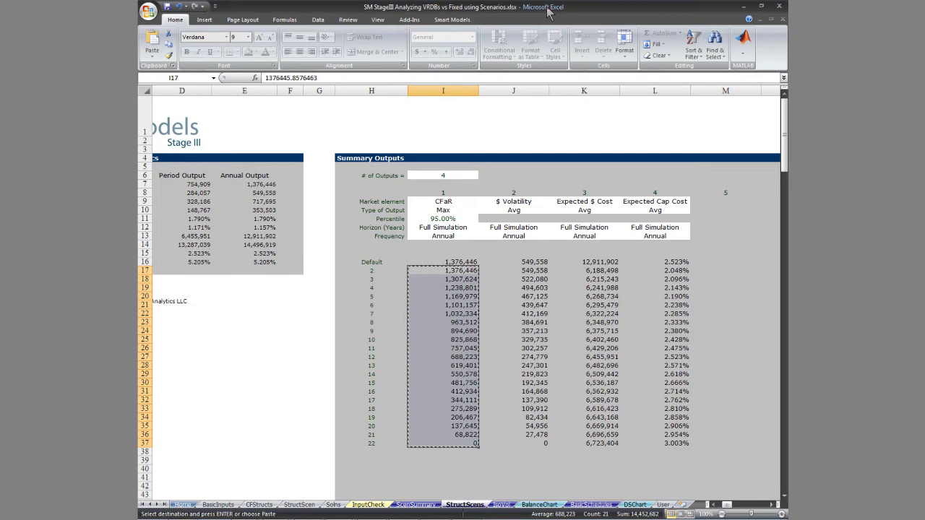
# - Switch to the Book3 workbook, paste the copied results as values under the CFaR heading from C6, and return to the model workbook
pyautogui.hotkey('alt', 'Tab')
pyautogui.hotkey('alt', 'e')
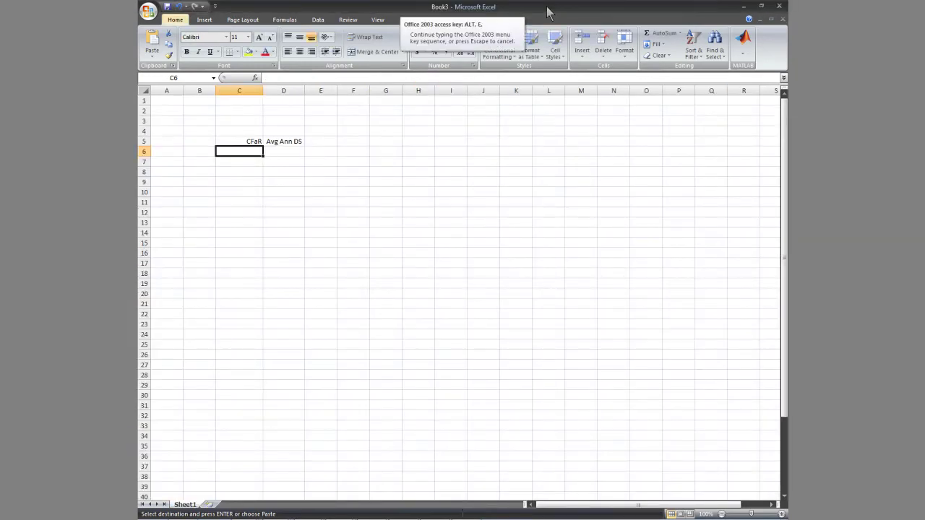
pyautogui.press('s')
pyautogui.press('v')
pyautogui.press('Return')
pyautogui.hotkey('alt', 'Tab')
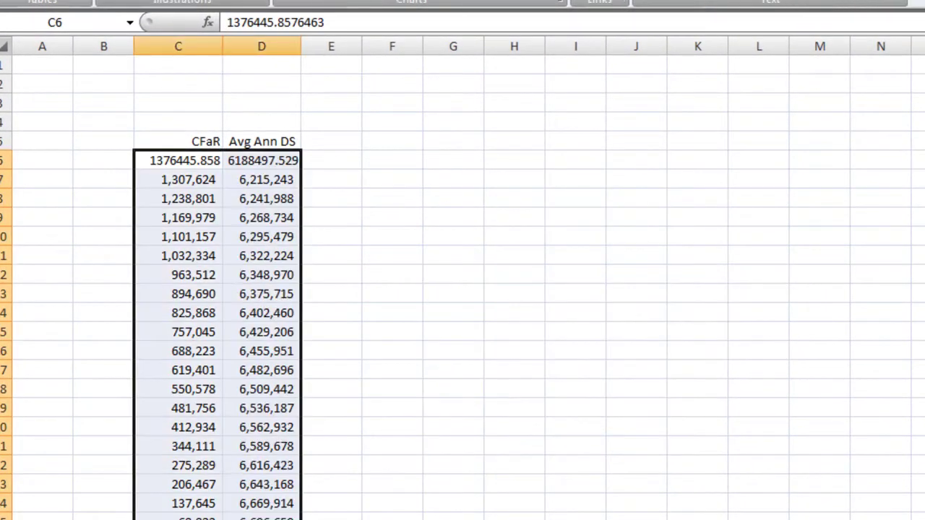
# - Insert a straight-line scatter chart of the CFaR and Avg Ann DS values and place it beside the upper rows of the data
pyautogui.hotkey('alt', 'n')
pyautogui.press('d')
pyautogui.click(508, 92)
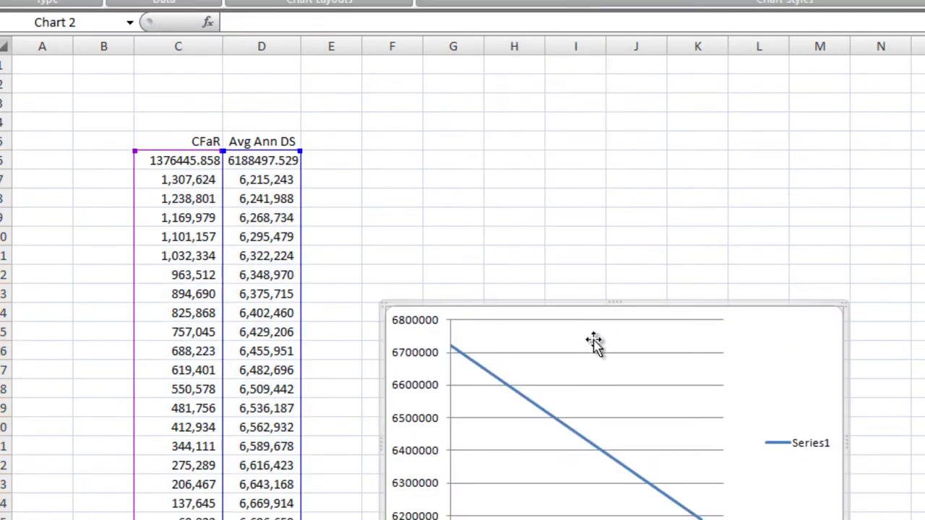
pyautogui.moveTo(706, 314); pyautogui.dragTo(674, 198)
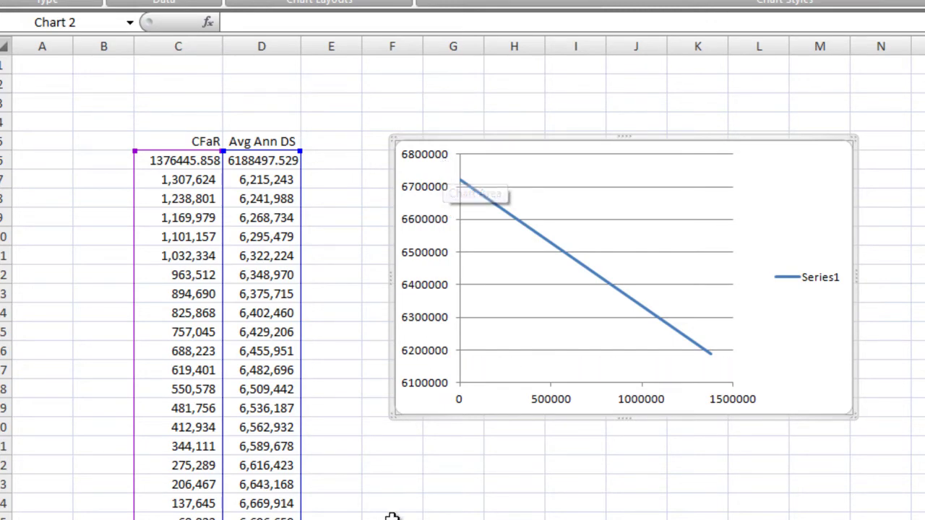
# - Calculate the reduction in CFaR per 5% increment in F23 as C7 minus C8
pyautogui.click(413, 482)
pyautogui.write('=')
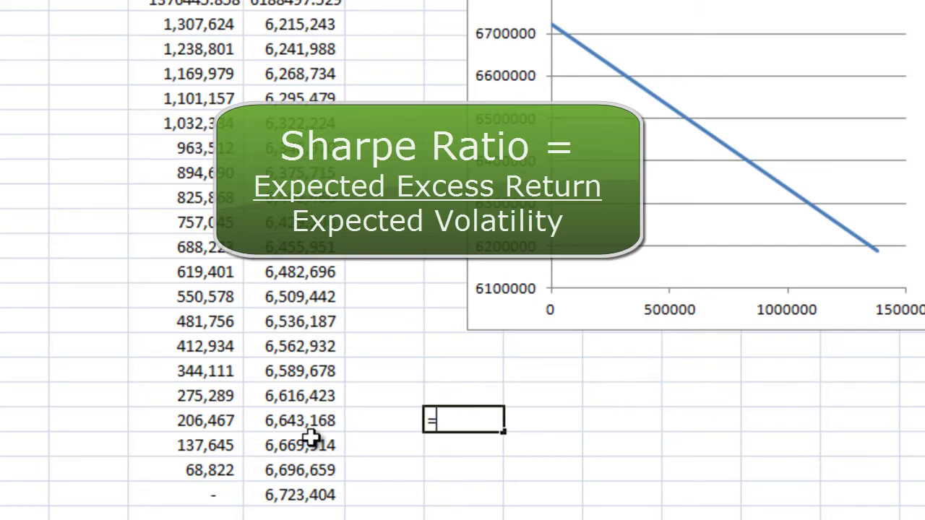
pyautogui.press('Left')
pyautogui.press('Up')
pyautogui.press('Up')
pyautogui.press('Up')
pyautogui.press('Up')
pyautogui.press('Up')
pyautogui.press('Left')
pyautogui.hotkey('ctrl', 'Up')
pyautogui.press('Left')
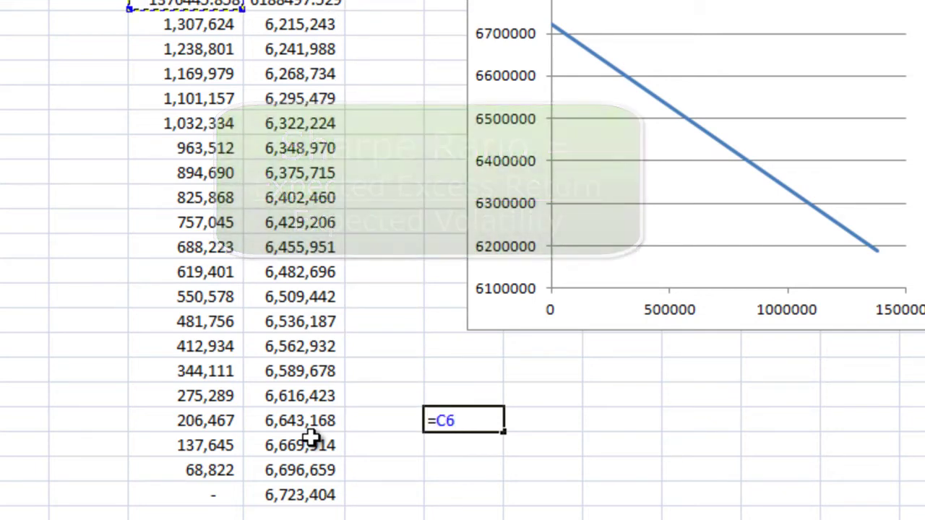
pyautogui.press('Down')
pyautogui.write('-')
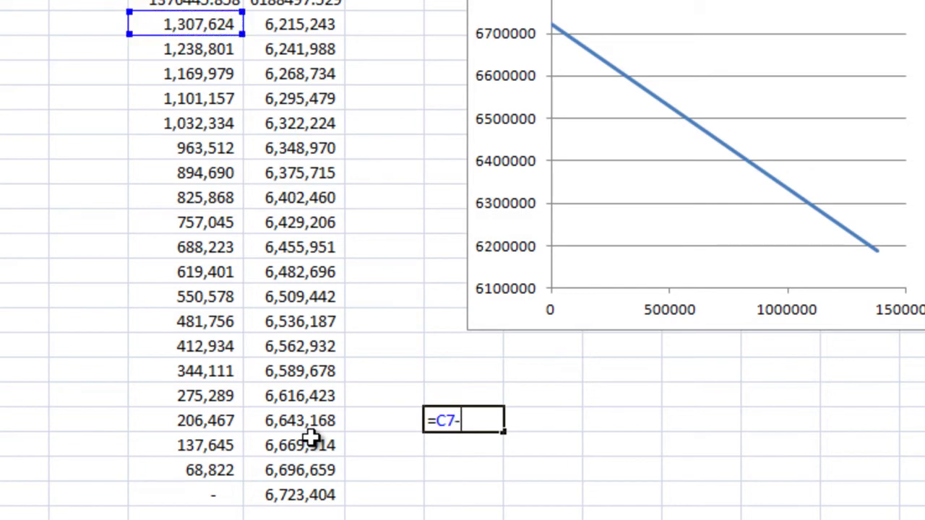
pyautogui.press('Up')
pyautogui.press('Up')
pyautogui.press('Up')
pyautogui.press('Up')
pyautogui.press('Up')
pyautogui.press('Left')
pyautogui.hotkey('ctrl', 'Up')
pyautogui.press('Left')
pyautogui.press('Left')
pyautogui.press('Return')
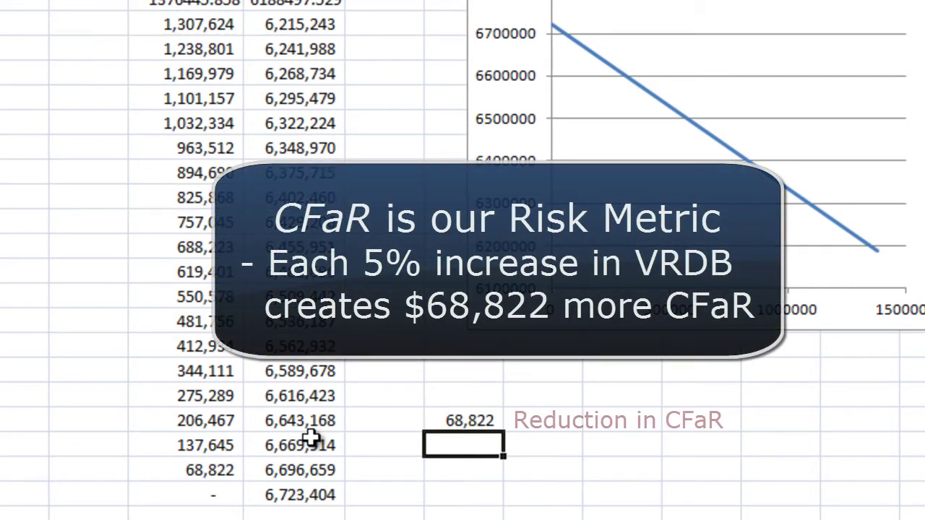
pyautogui.press('Up')
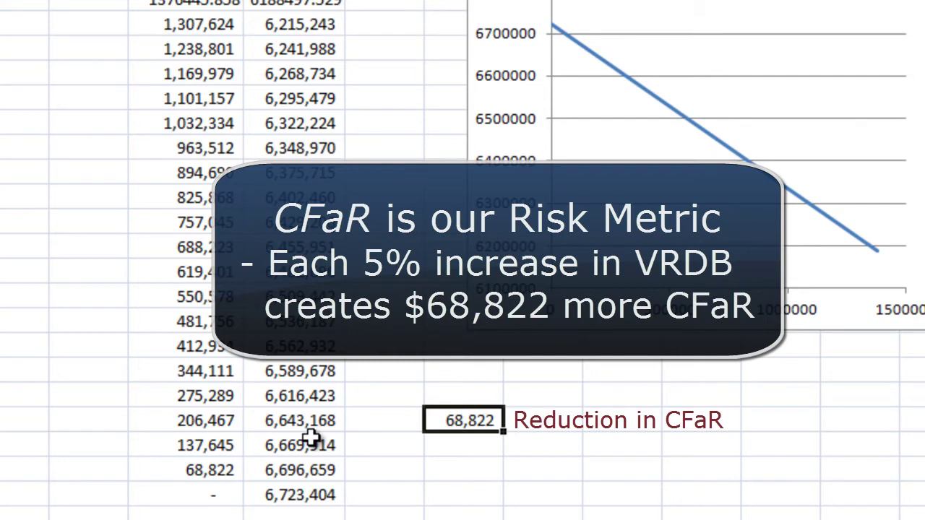
# - Calculate the change in average annual debt service per 5% increment in F24 as D8 minus D7
pyautogui.press('Down')
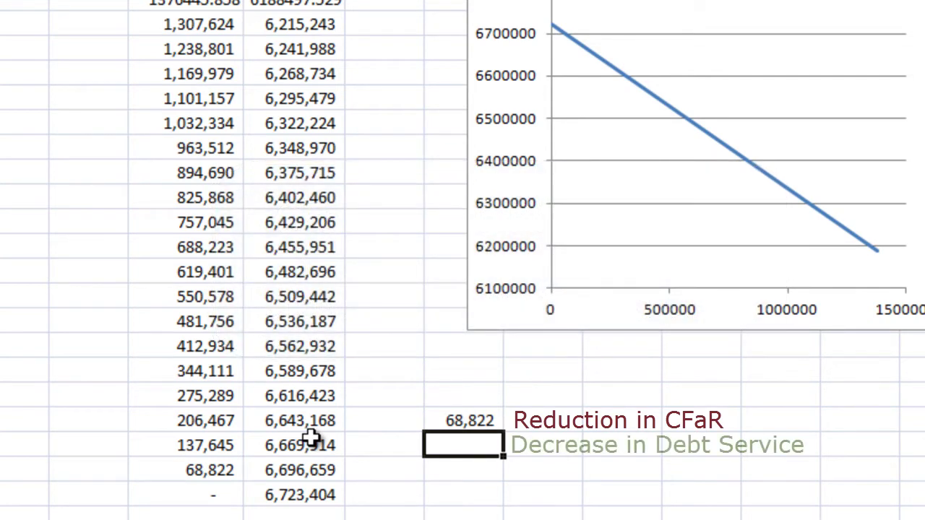
pyautogui.write('=')
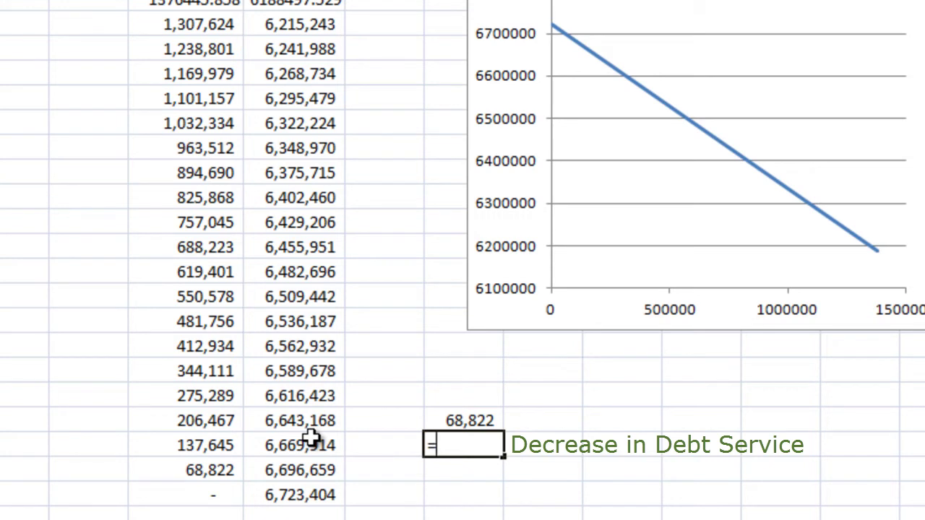
pyautogui.press('Left')
pyautogui.press('Up')
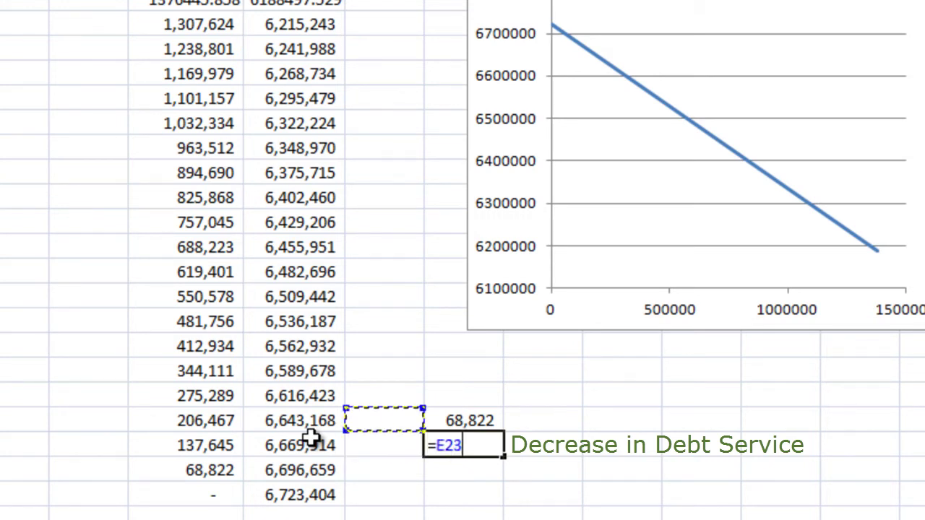
pyautogui.press('Up')
pyautogui.press('Up')
pyautogui.press('Up')
pyautogui.press('Up')
pyautogui.press('Up')
pyautogui.press('Up')
pyautogui.press('Up')
pyautogui.press('Up')
pyautogui.press('Left')
pyautogui.press('Up')
pyautogui.press('Up')
pyautogui.press('Up')
pyautogui.press('Up')
pyautogui.press('Up')
pyautogui.press('Up')
pyautogui.press('Up')
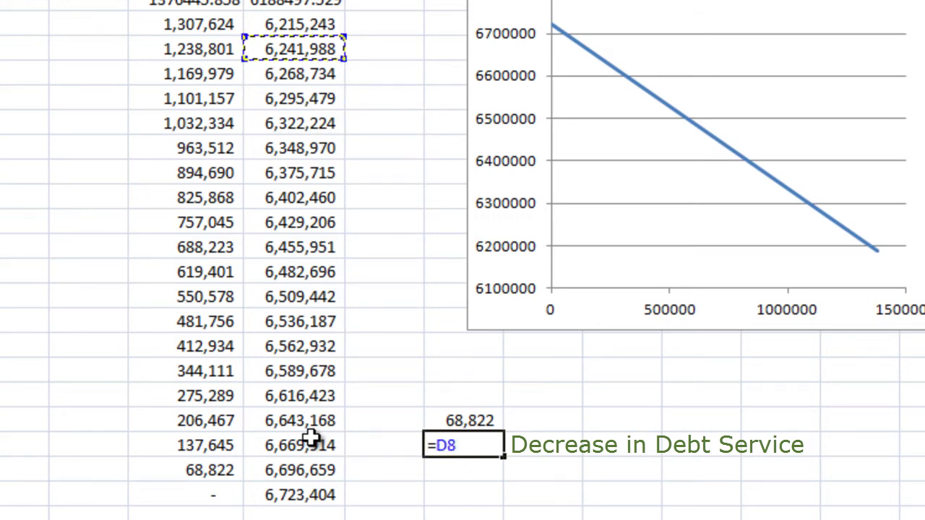
pyautogui.write('-')
pyautogui.press('Up')
pyautogui.press('Up')
pyautogui.press('Up')
pyautogui.press('Up')
pyautogui.press('Up')
pyautogui.press('Up')
pyautogui.press('Up')
pyautogui.press('Up')
pyautogui.press('Up')
pyautogui.press('Up')
pyautogui.press('Up')
pyautogui.press('Up')
pyautogui.press('Up')
pyautogui.press('Up')
pyautogui.press('Up')
pyautogui.press('Up')
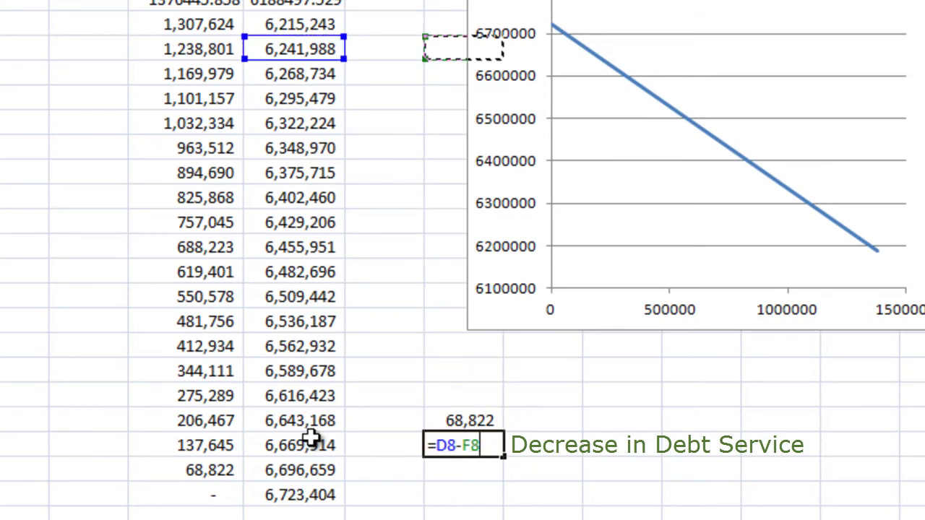
pyautogui.press('Left')
pyautogui.press('Left')
pyautogui.press('Up')
pyautogui.press('Return')
pyautogui.press('Up')
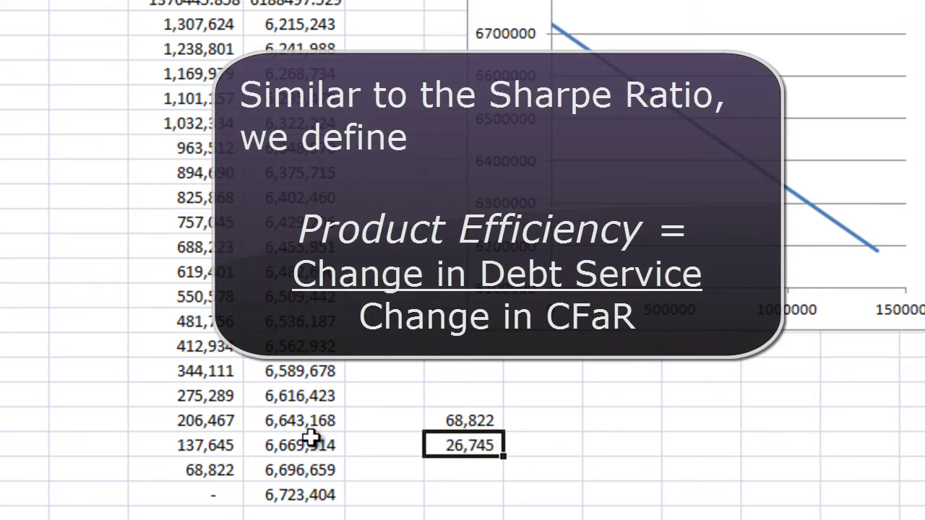
# - Calculate the product efficiency in G24 as F24 divided by F23 and format it as a percentage with one decimal place
pyautogui.press('Right')
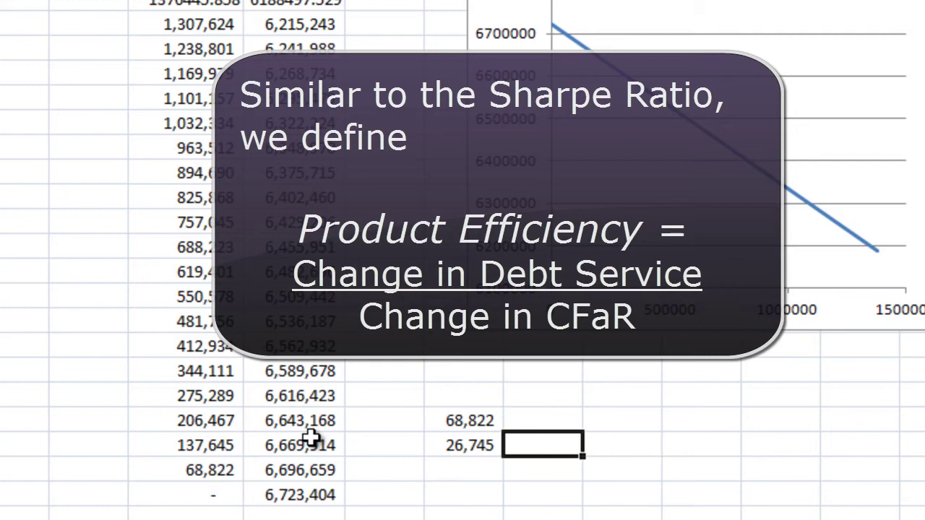
pyautogui.write('=')
pyautogui.press('Left')
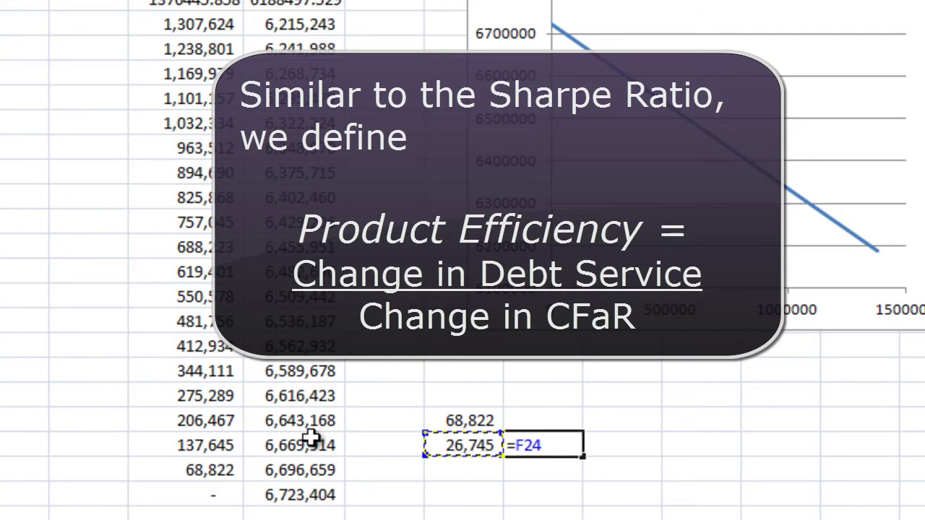
pyautogui.write('/')
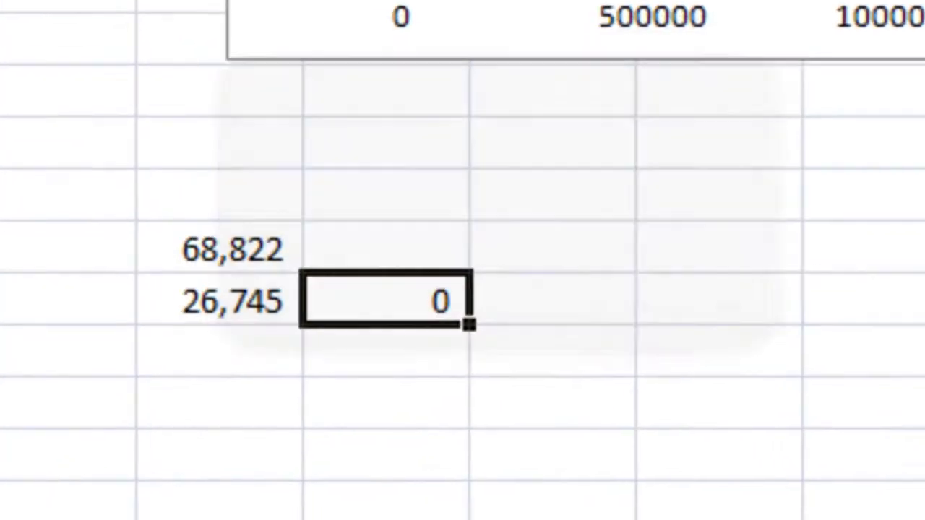
pyautogui.hotkey('ctrl', 'shift', '5')
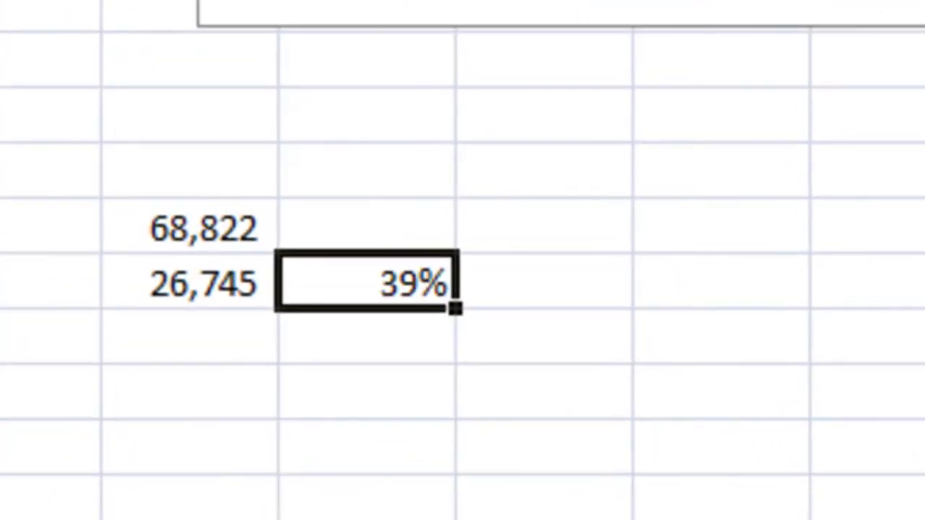
pyautogui.hotkey('alt', 'h')
pyautogui.press('0')
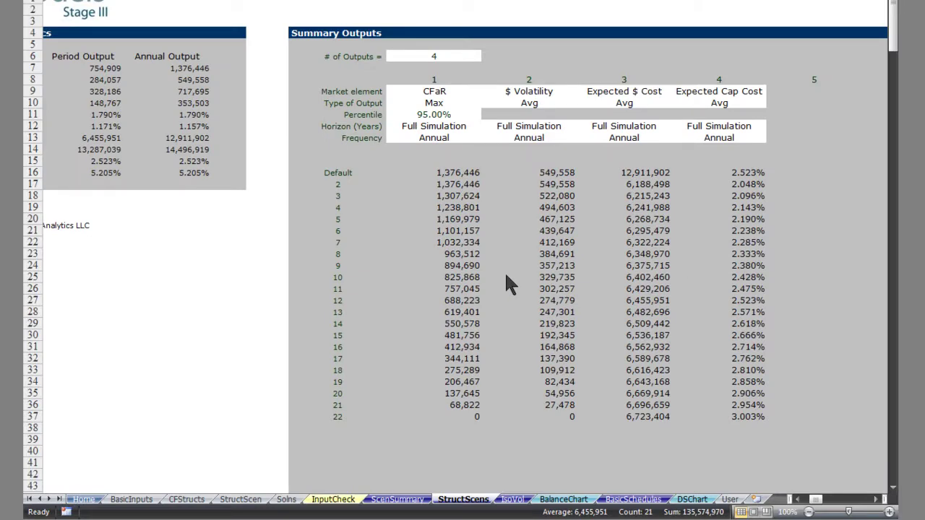
# - On the CFStructs sheet, set the structure type of cashflow structure 2 to Investment to include the CashHoldings structure
pyautogui.click(201, 499)
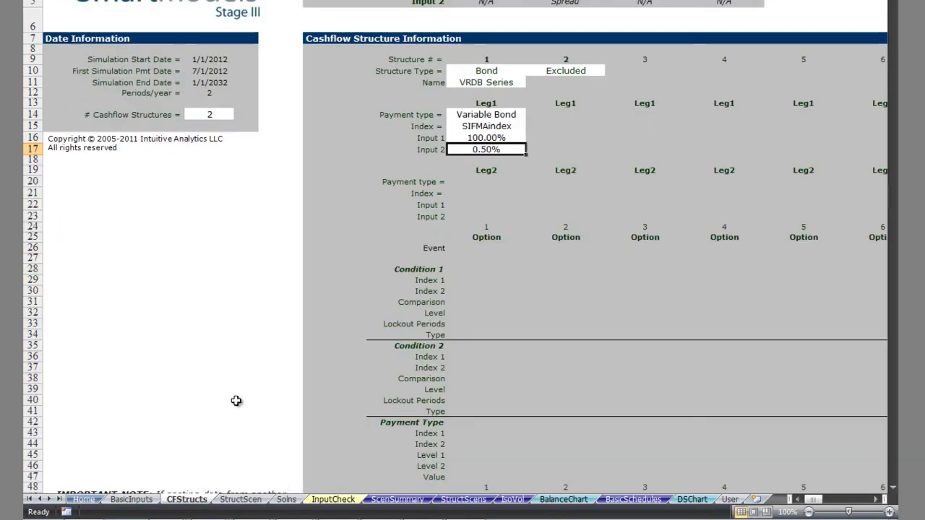
pyautogui.click(555, 69)
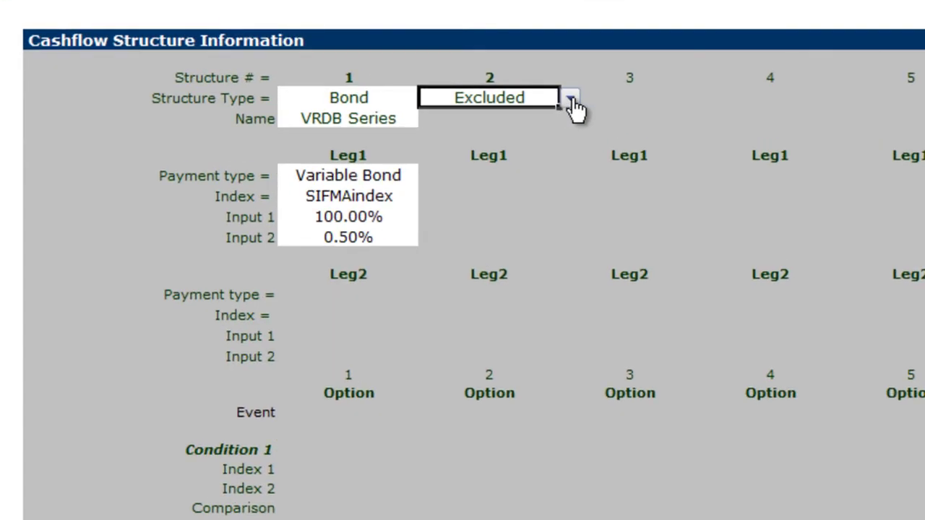
pyautogui.click(579, 91)
pyautogui.click(543, 152)
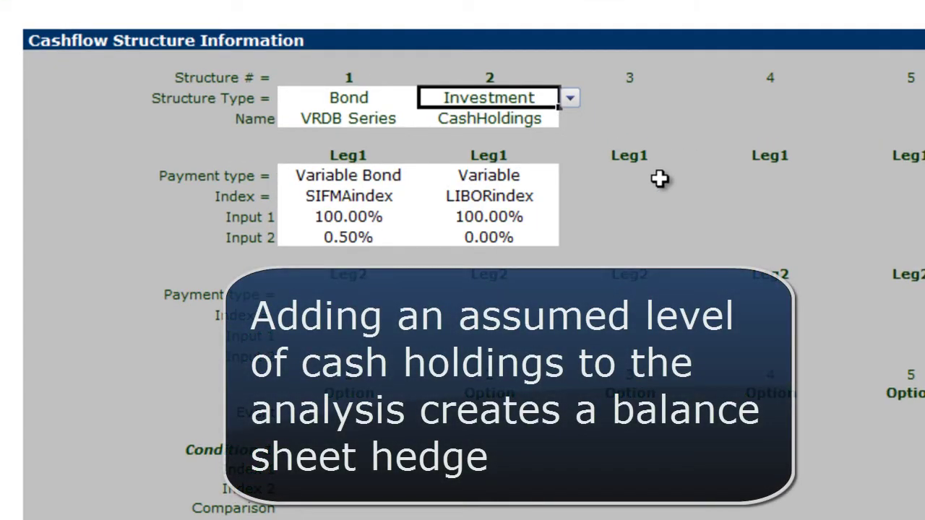
pyautogui.press('Down')
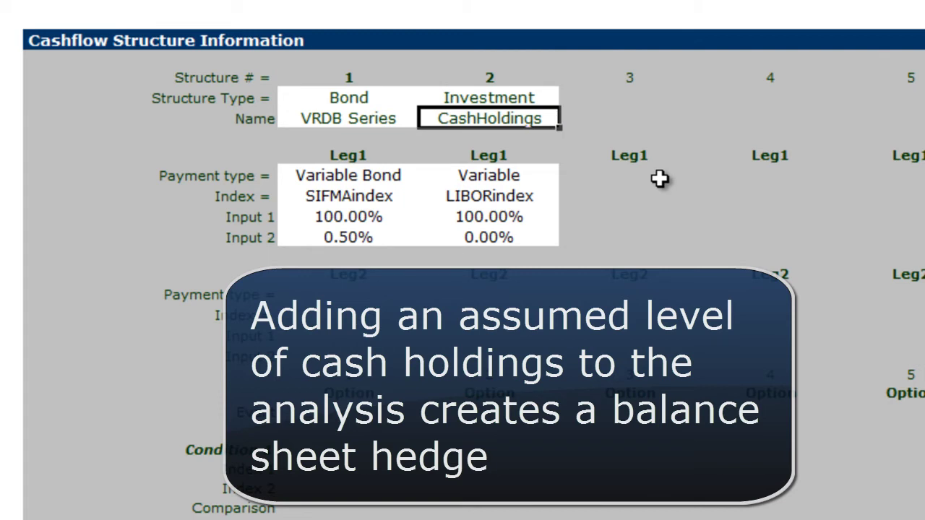
# - Review the CashHoldings structure's Leg1 payment type, index and inputs, plus the option and swap index sections below it
pyautogui.press('Down')
pyautogui.press('Down')
pyautogui.press('Down')
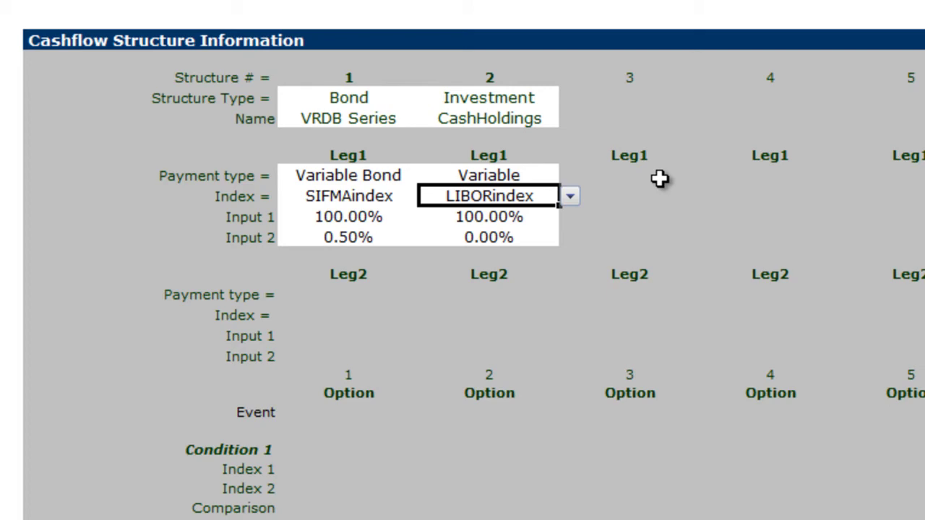
pyautogui.press('Down')
pyautogui.press('Down')
pyautogui.press('Down')
pyautogui.press('Down')
pyautogui.press('Down')
pyautogui.press('Down')
pyautogui.press('Down')
pyautogui.press('Down')
pyautogui.press('Down')
pyautogui.press('Down')
pyautogui.press('Down')
pyautogui.press('Down')
pyautogui.press('Down')
pyautogui.press('Down')
pyautogui.press('Down')
pyautogui.press('Down')
pyautogui.press('Down')
pyautogui.press('Down')
pyautogui.press('Down')
pyautogui.press('Down')
pyautogui.press('Down')
pyautogui.press('Down')
pyautogui.press('Down')
pyautogui.press('Down')
pyautogui.press('Down')
pyautogui.press('Down')
pyautogui.press('Down')
pyautogui.press('Down')
pyautogui.press('Down')
pyautogui.press('Down')
pyautogui.press('Down')
pyautogui.press('Down')
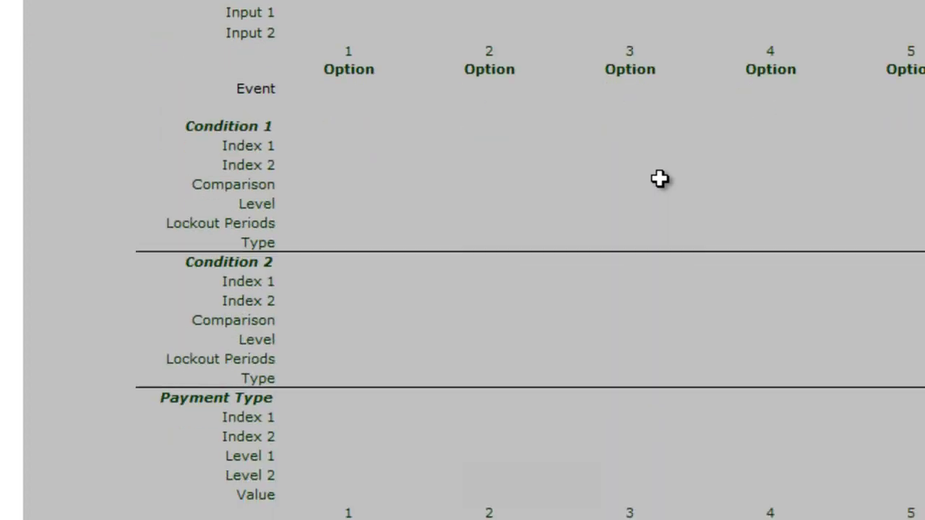
pyautogui.press('Down')
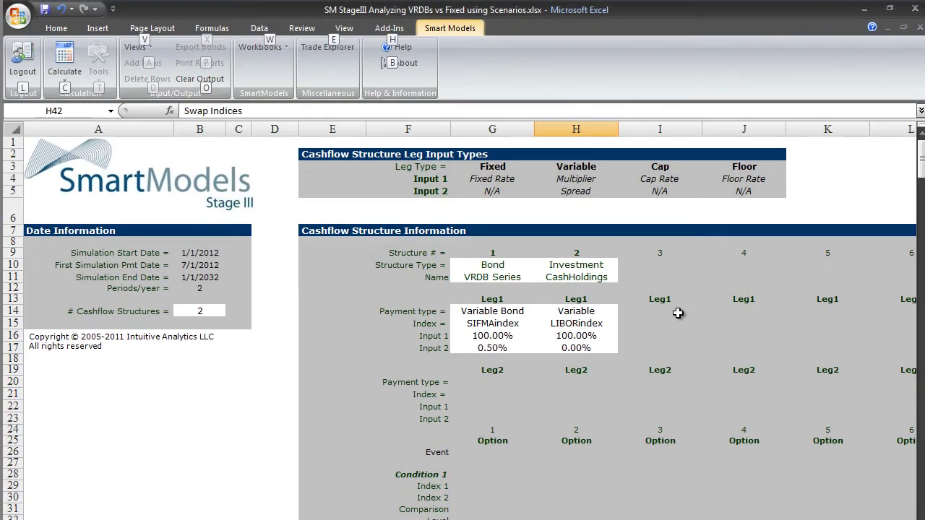
# - Run the model calculation with the CashHoldings structure included, accepting that previous results are cleared
pyautogui.press('Return')
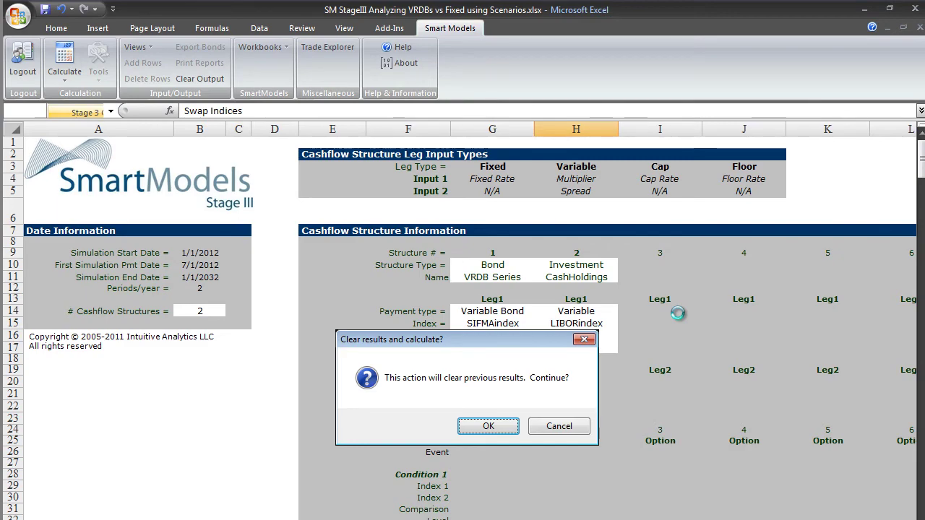
pyautogui.press('Return')
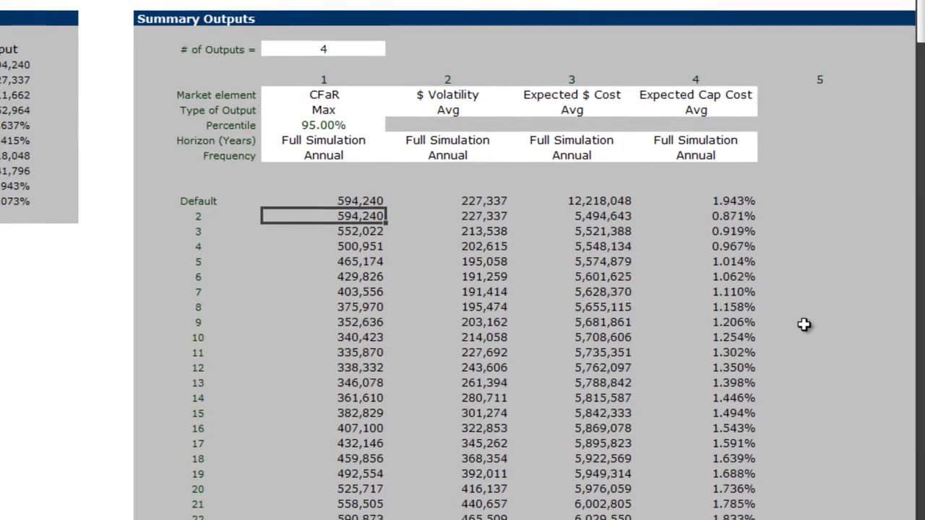
# - Examine the maximum annual CFaR at 95% in Summary Outputs for scenarios 2 through 22
pyautogui.press('Down')
pyautogui.press('Down')
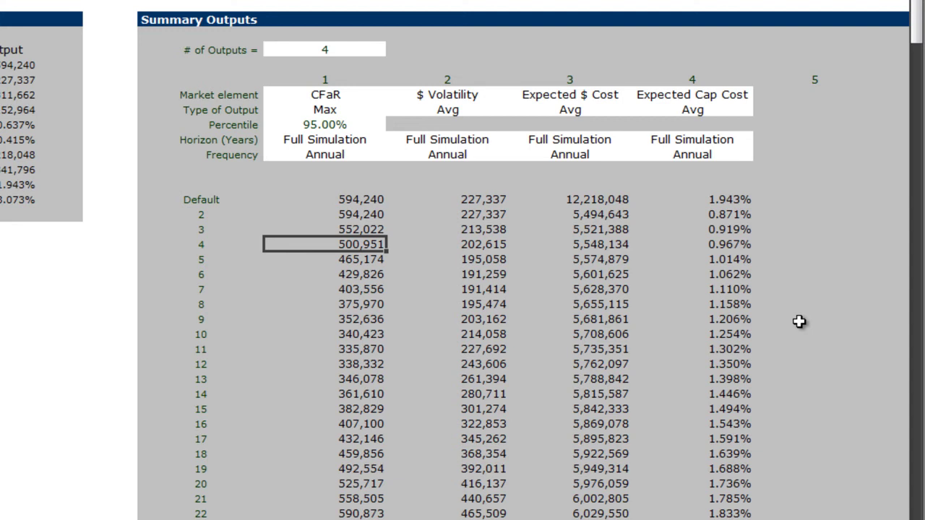
pyautogui.press('Down')
pyautogui.press('Down')
pyautogui.press('Down')
pyautogui.press('Down')
pyautogui.press('Down')
pyautogui.press('Down')
pyautogui.press('Down')
pyautogui.press('Down')
pyautogui.press('Down')
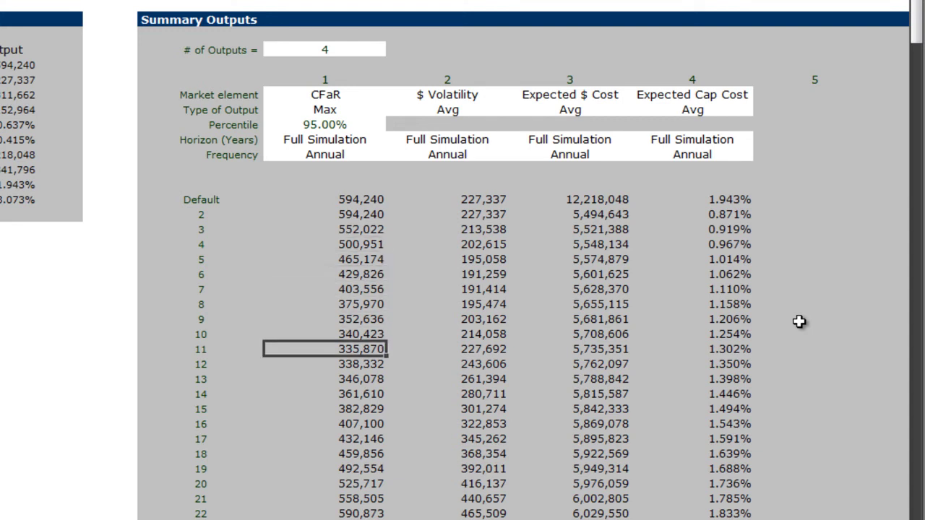
pyautogui.press('Down')
pyautogui.press('Down')
pyautogui.press('Down')
pyautogui.press('Down')
pyautogui.press('Down')
pyautogui.press('Down')
pyautogui.press('Down')
pyautogui.press('Down')
pyautogui.press('Down')
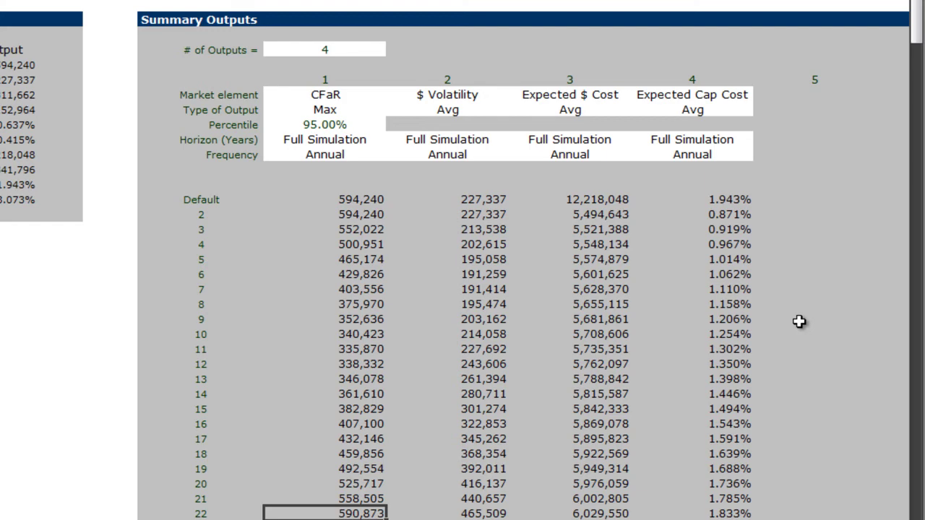
# - Examine the average annual Expected $ Cost in Summary Outputs from scenario 2 through scenario 22
pyautogui.hotkey('ctrl', 'Up')
pyautogui.press('Down')
pyautogui.press('Right')
pyautogui.press('Right')
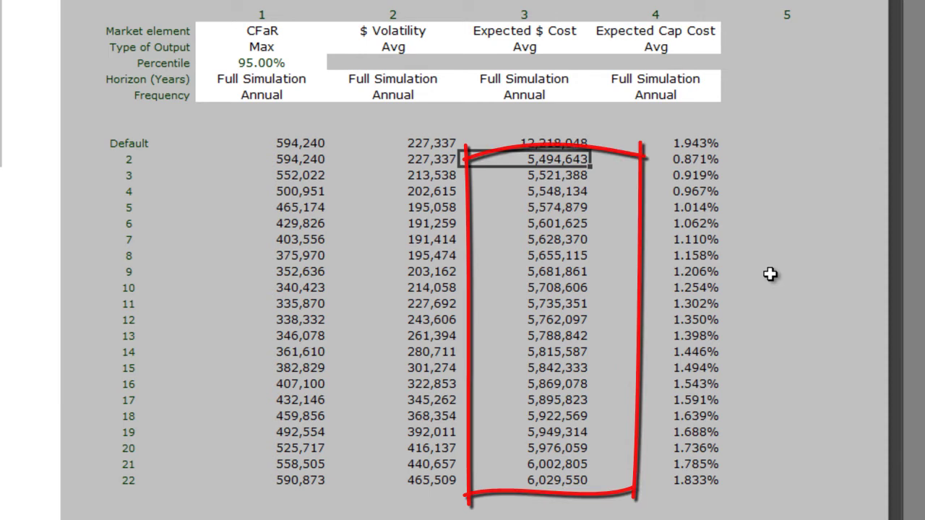
pyautogui.press('Down')
pyautogui.press('Down')
pyautogui.press('Down')
pyautogui.press('Down')
pyautogui.press('Down')
pyautogui.press('Down')
pyautogui.press('Down')
pyautogui.press('Down')
pyautogui.press('Down')
pyautogui.press('Down')
pyautogui.press('Down')
pyautogui.press('Down')
pyautogui.press('Down')
pyautogui.press('Down')
pyautogui.press('Down')
pyautogui.press('Down')
pyautogui.press('Down')
pyautogui.press('Down')
pyautogui.press('Down')
pyautogui.press('Down')
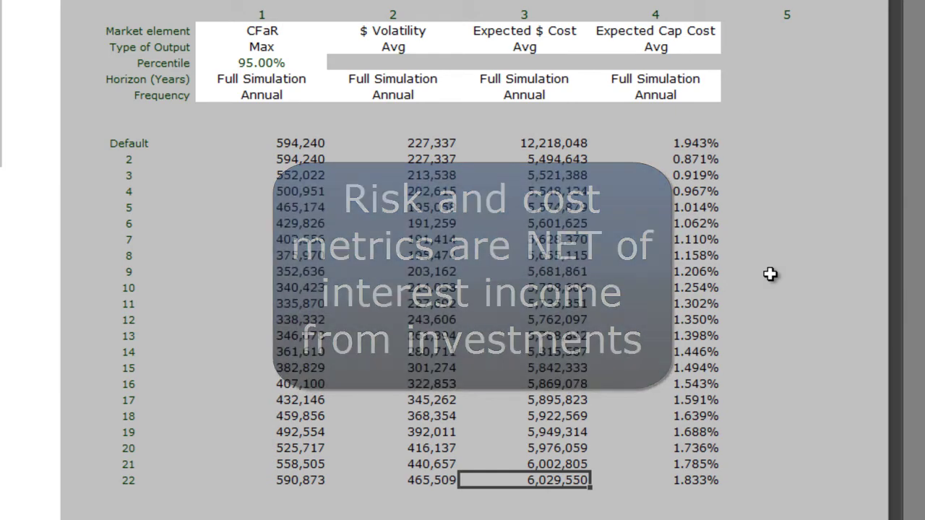
# - Copy the CFaR results for scenarios 2 to 22, starting at I17, and switch to the workbook with the risk-cost chart
pyautogui.press('Up')
pyautogui.press('Up')
pyautogui.press('Up')
pyautogui.press('Up')
pyautogui.press('Up')
pyautogui.press('Up')
pyautogui.press('Up')
pyautogui.press('Up')
pyautogui.press('Up')
pyautogui.press('Up')
pyautogui.press('Up')
pyautogui.press('Up')
pyautogui.press('Up')
pyautogui.press('Up')
pyautogui.press('Up')
pyautogui.press('Up')
pyautogui.press('Up')
pyautogui.press('Up')
pyautogui.press('Up')
pyautogui.press('Up')
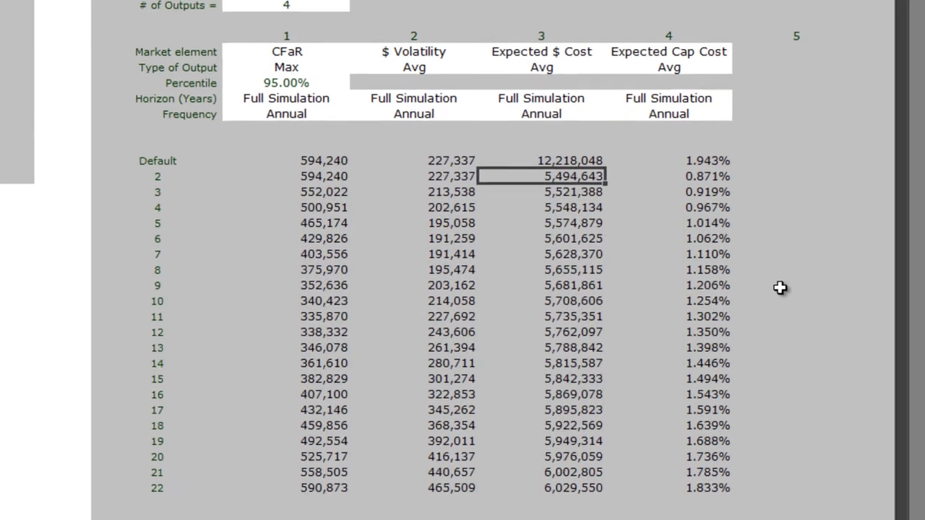
pyautogui.press('Left')
pyautogui.press('Left')
pyautogui.hotkey('ctrl', 'shift', 'Down')
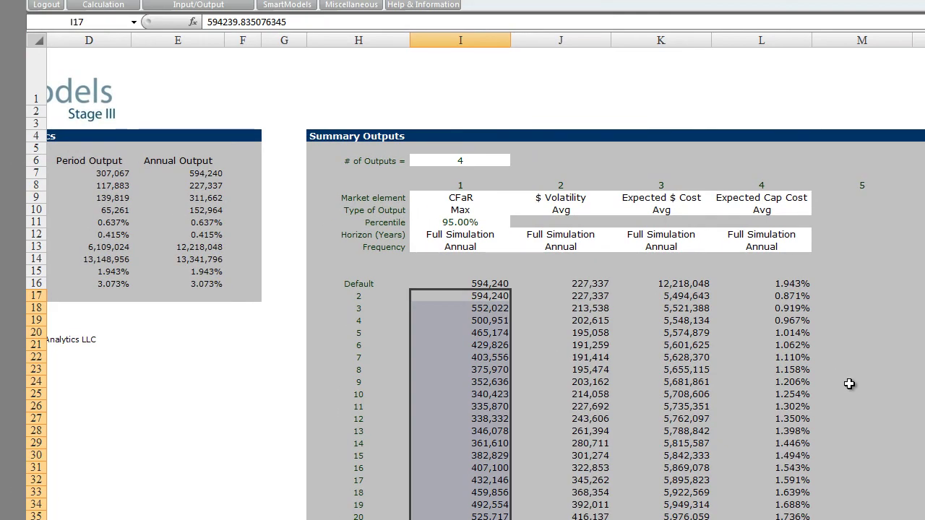
pyautogui.hotkey('ctrl', 'c')
pyautogui.hotkey('alt', 'Tab')
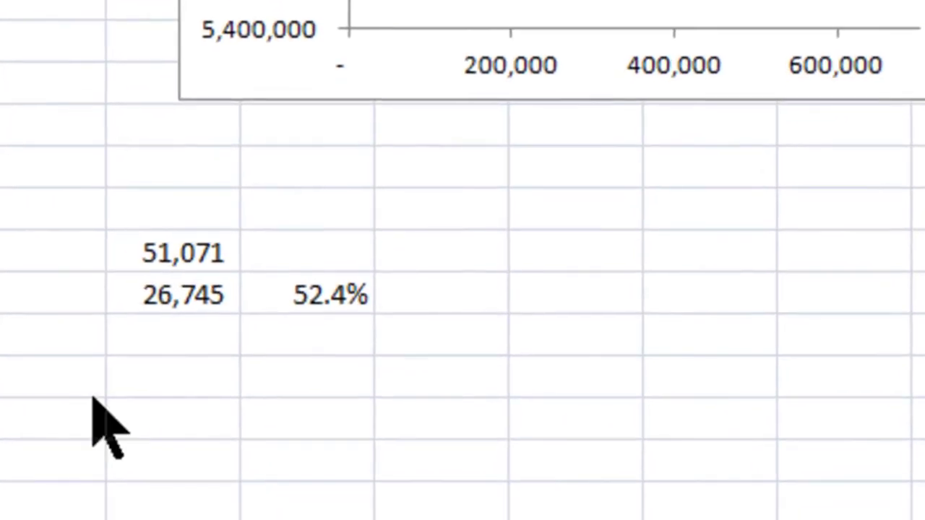
# - Check the CFaR reduction in F23, the debt service change in F24 and the product efficiency in G24
pyautogui.click(169, 265)
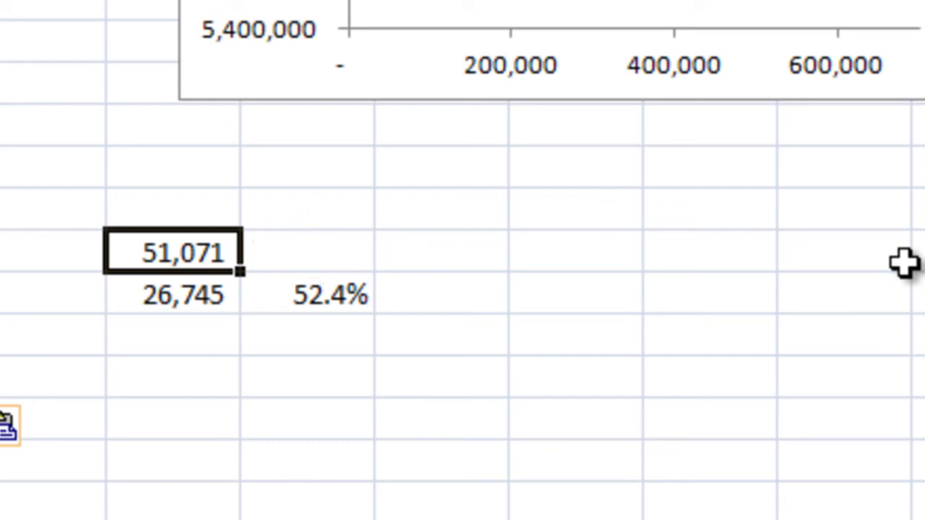
pyautogui.press('Down')
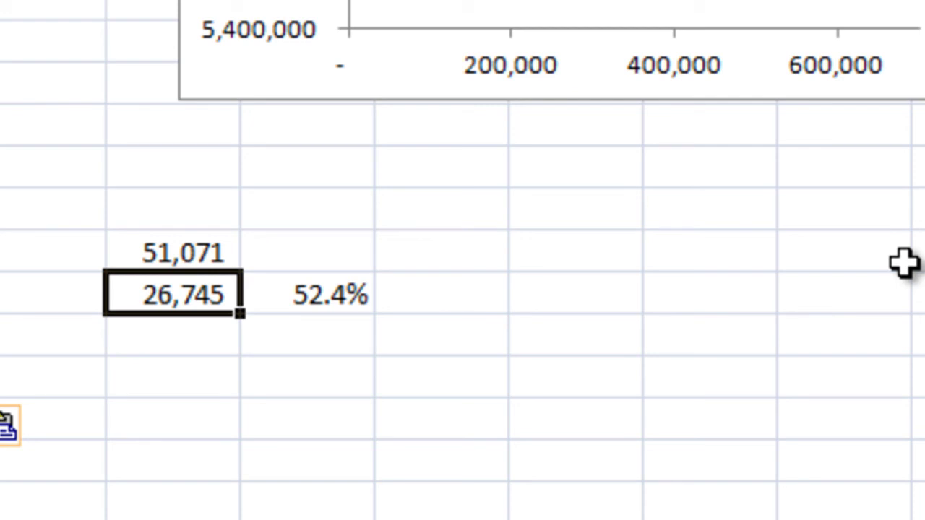
pyautogui.press('Right')
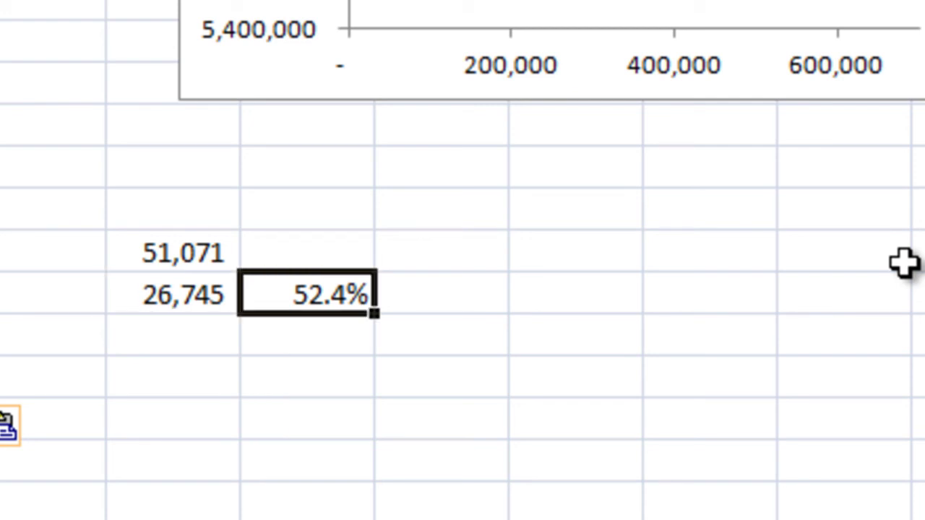